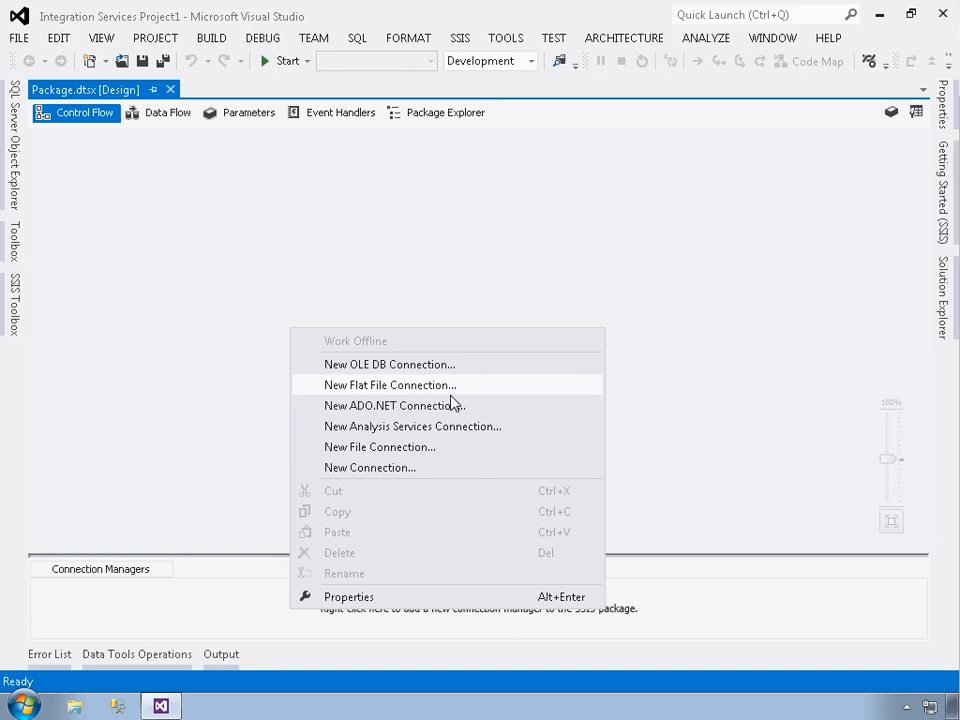
- Examine the available connection manager types and the HTTP connection manager's server settings, then cancel without adding a connection
click(415, 468)
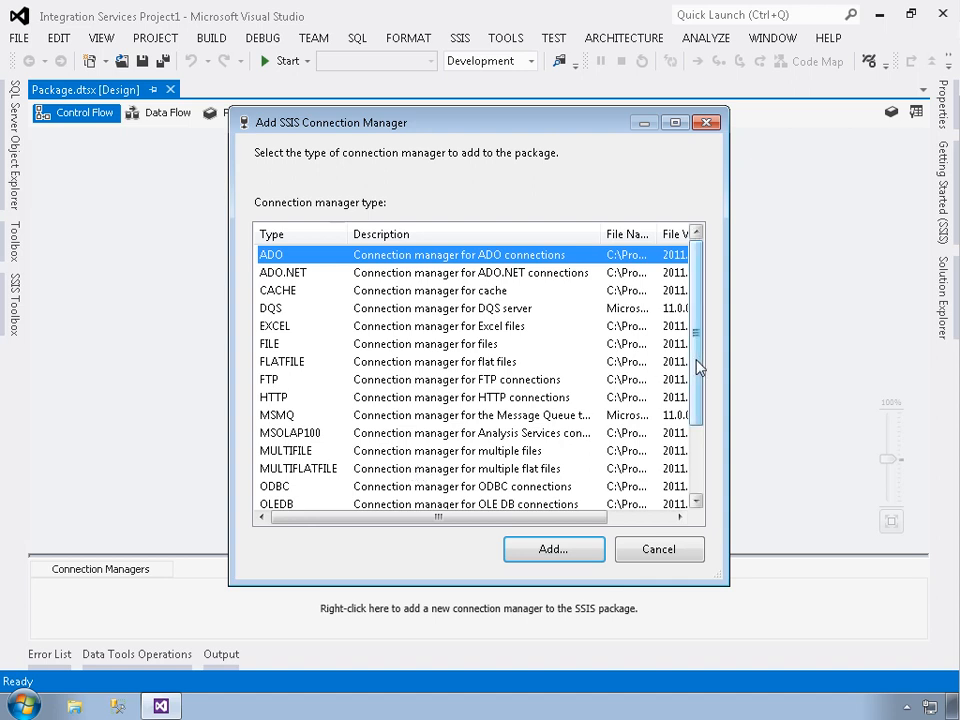
drag(700, 392, 705, 338)
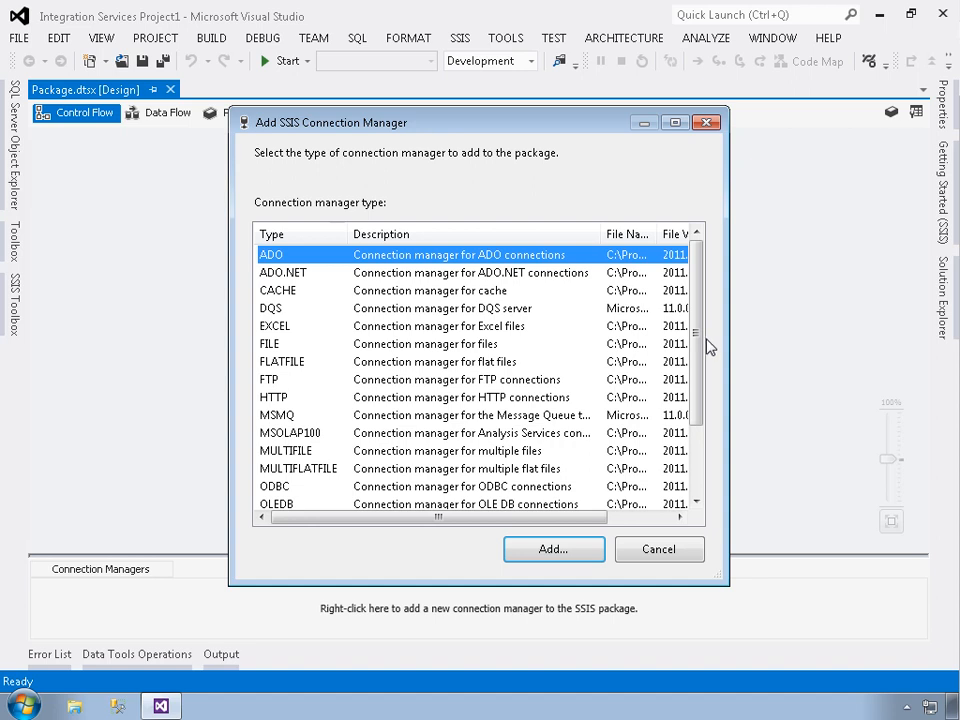
click(443, 401)
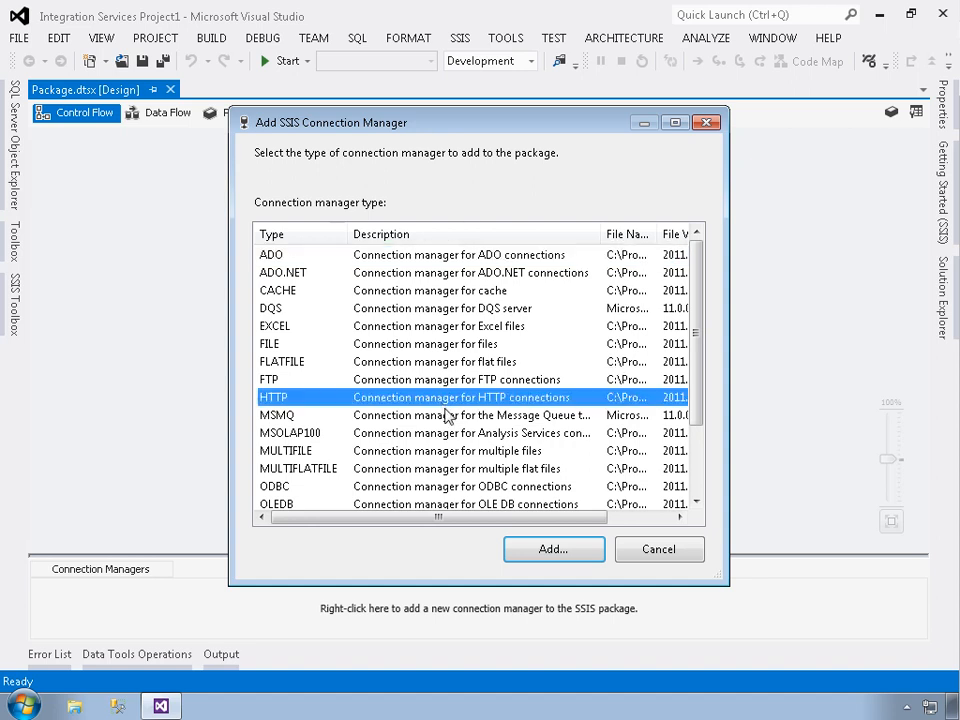
click(574, 549)
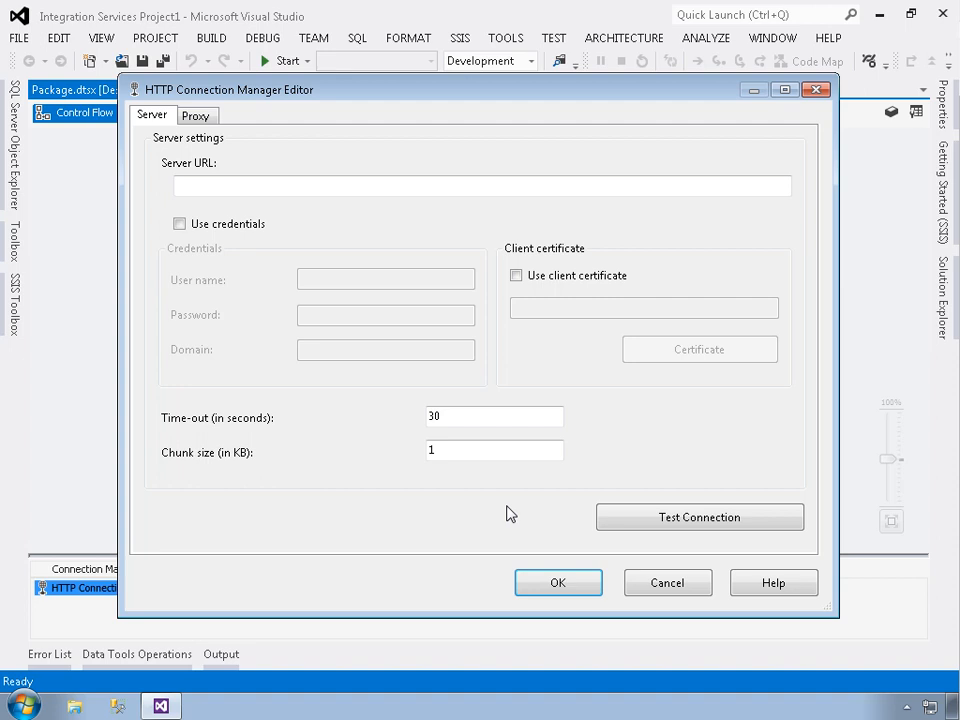
click(692, 587)
click(659, 549)
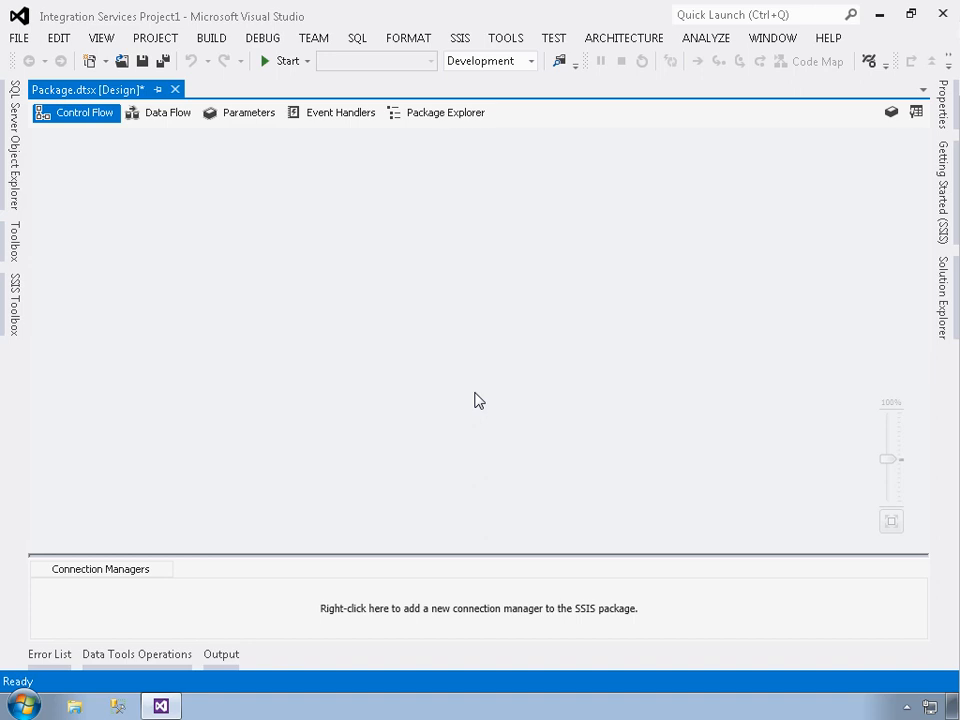
- Save the package and create a new Integration Services project named DataFlow in C:\Samples\ControlFlow
click(143, 61)
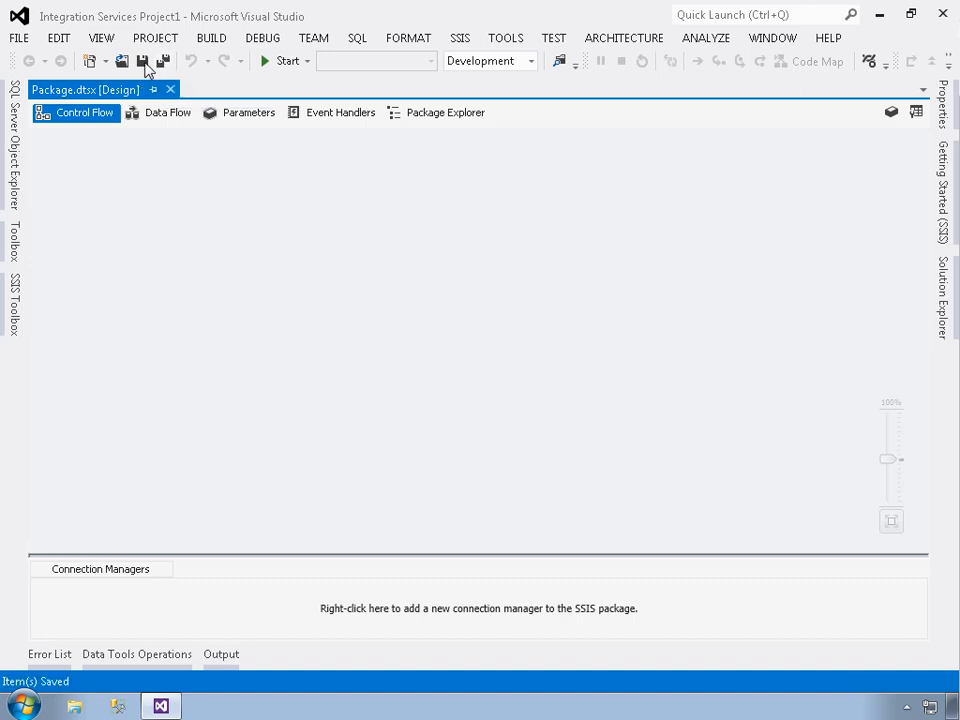
click(19, 40)
mouse_move(58, 63)
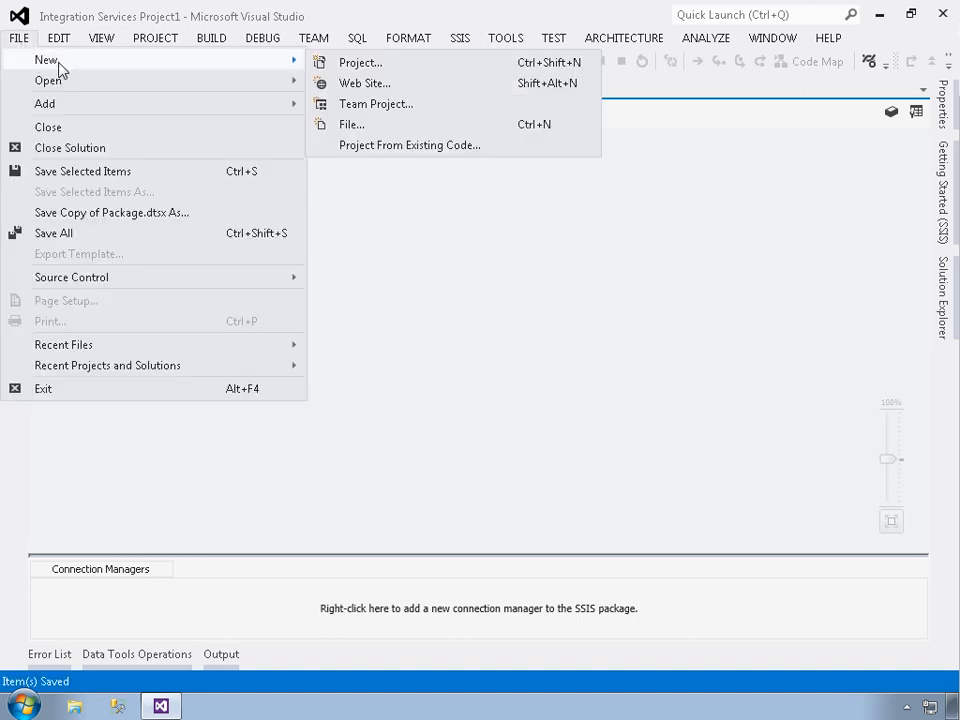
click(345, 62)
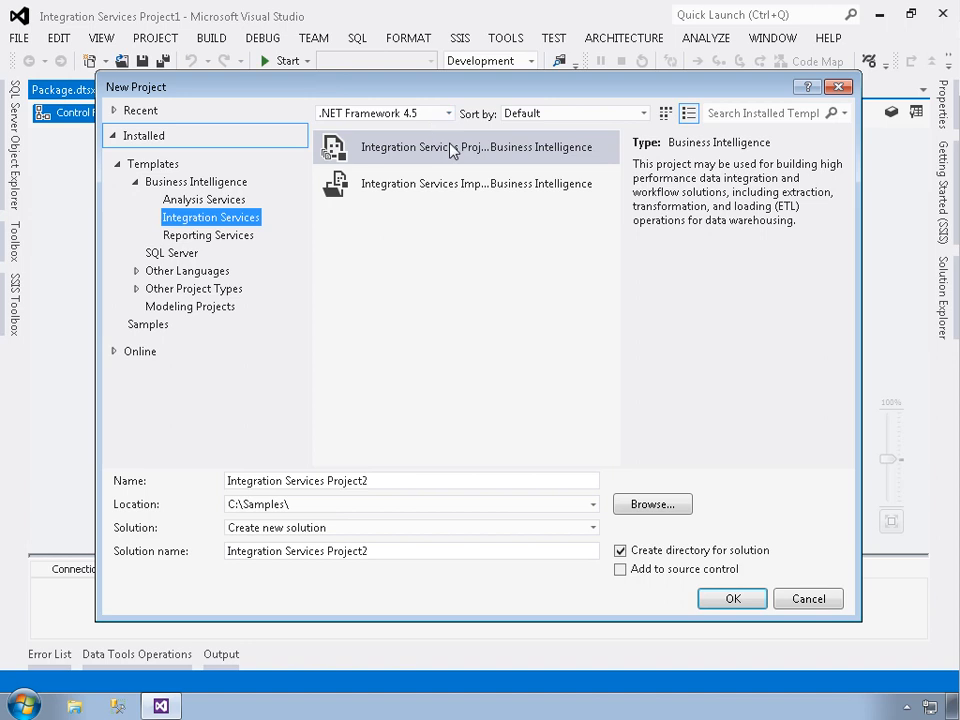
click(660, 506)
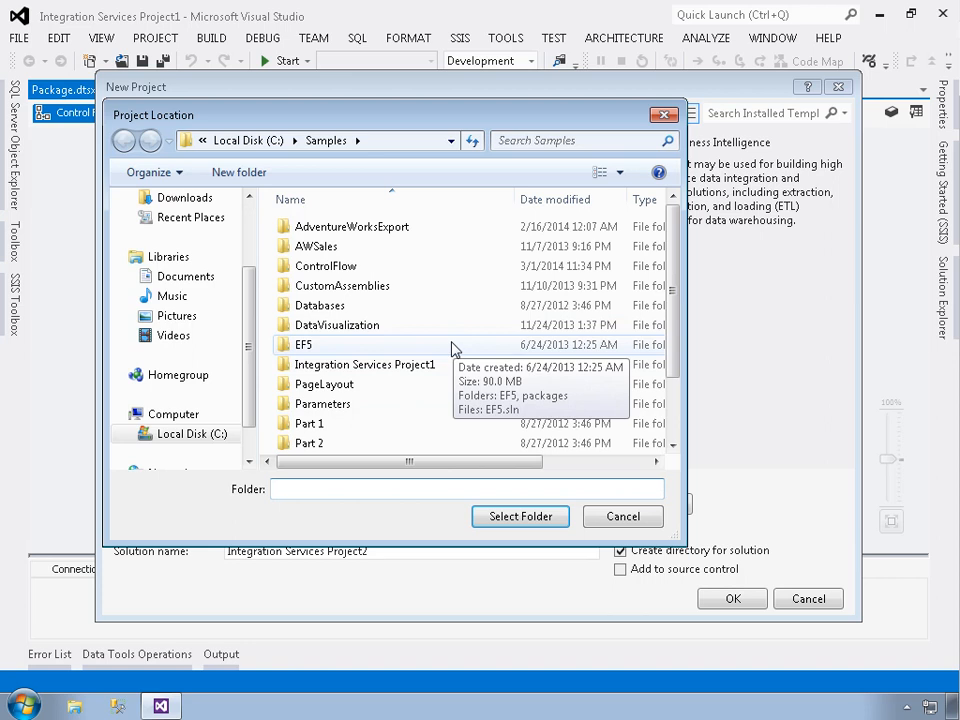
double_click(340, 272)
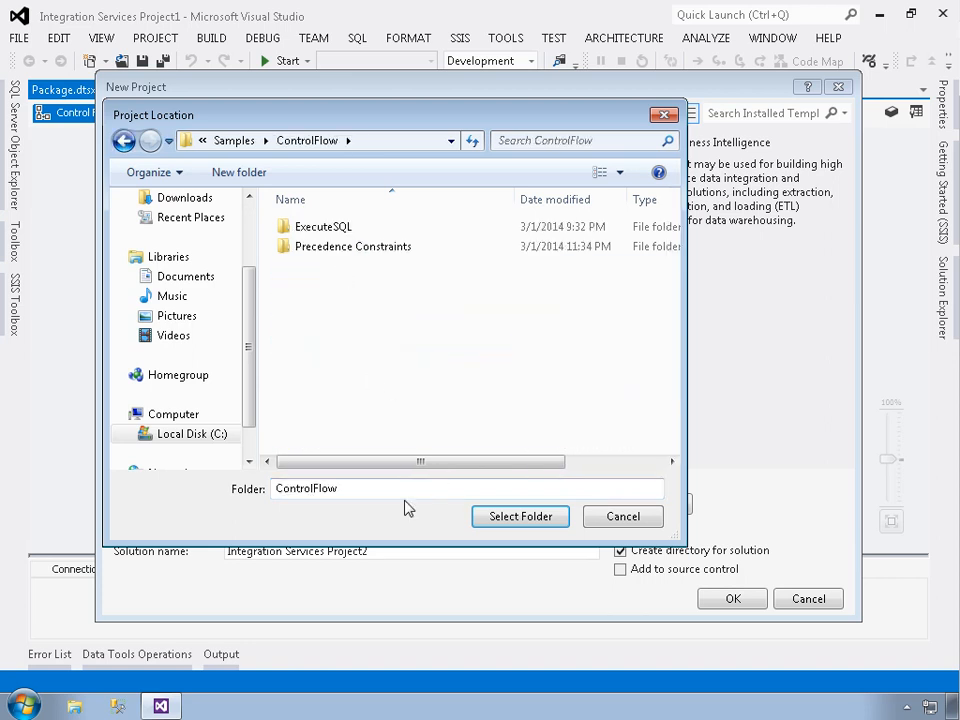
click(495, 520)
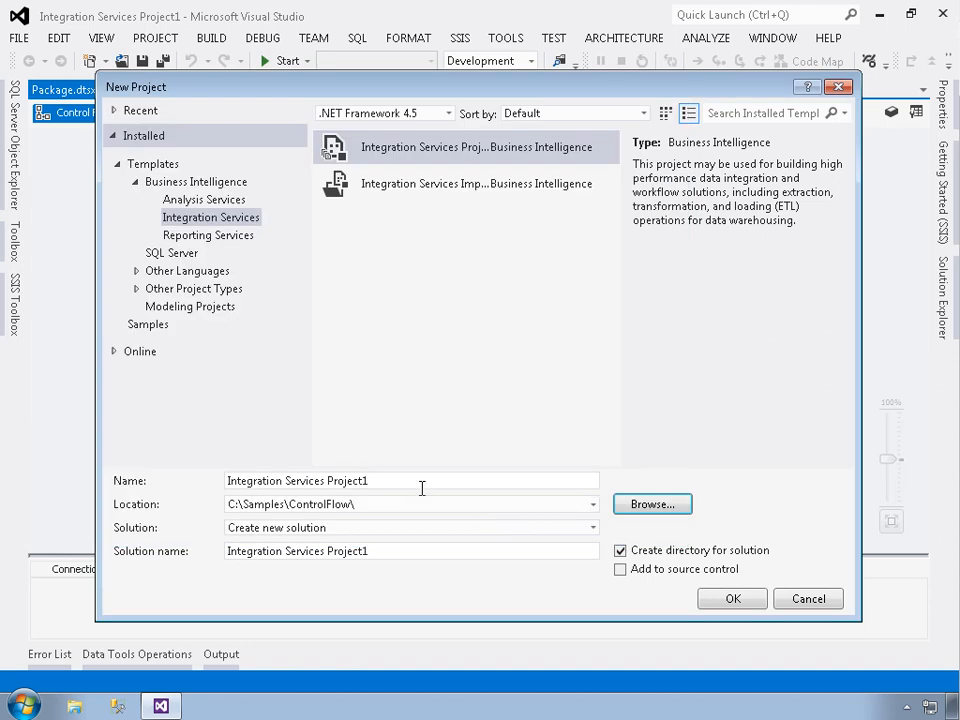
click(229, 481)
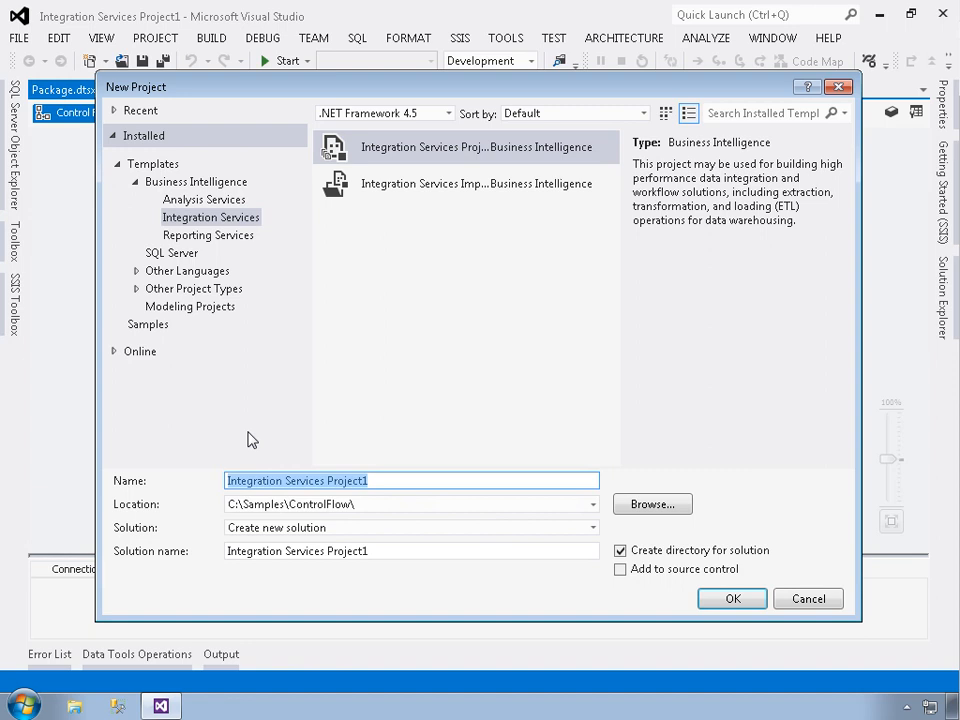
text(DataFlow)
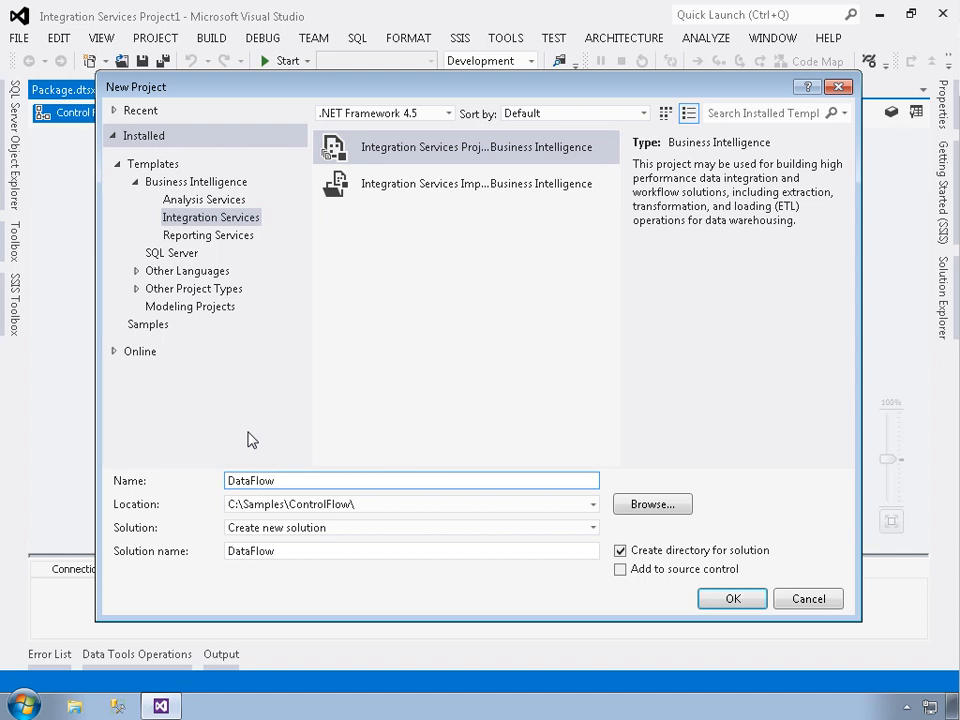
click(738, 598)
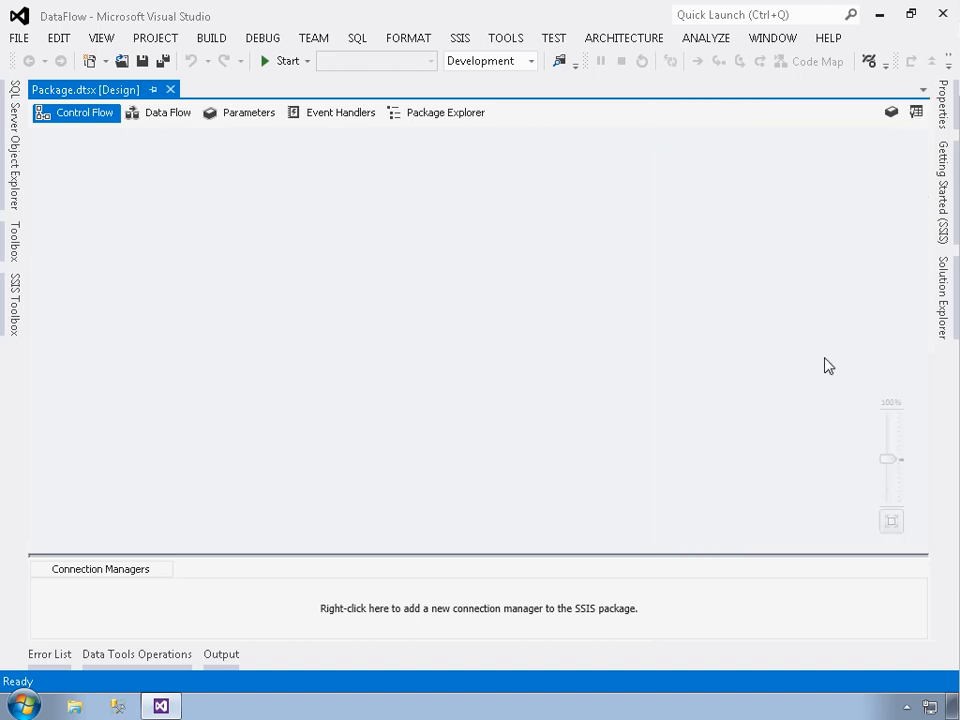
- Rename the project's SSIS package file to DataFlow.dtsx
click(945, 315)
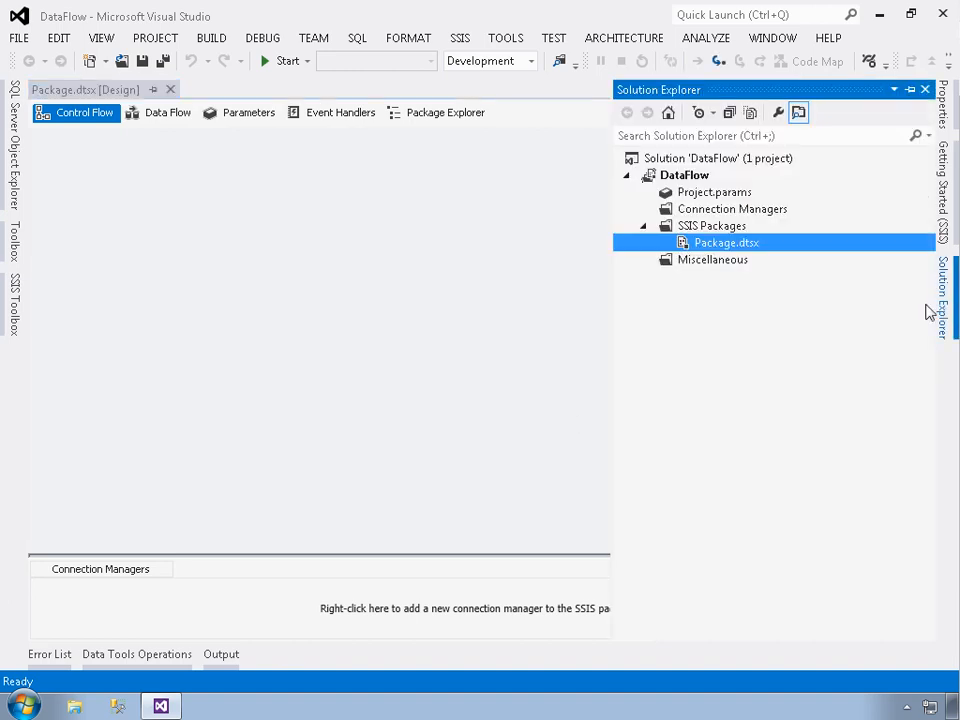
right_click(713, 251)
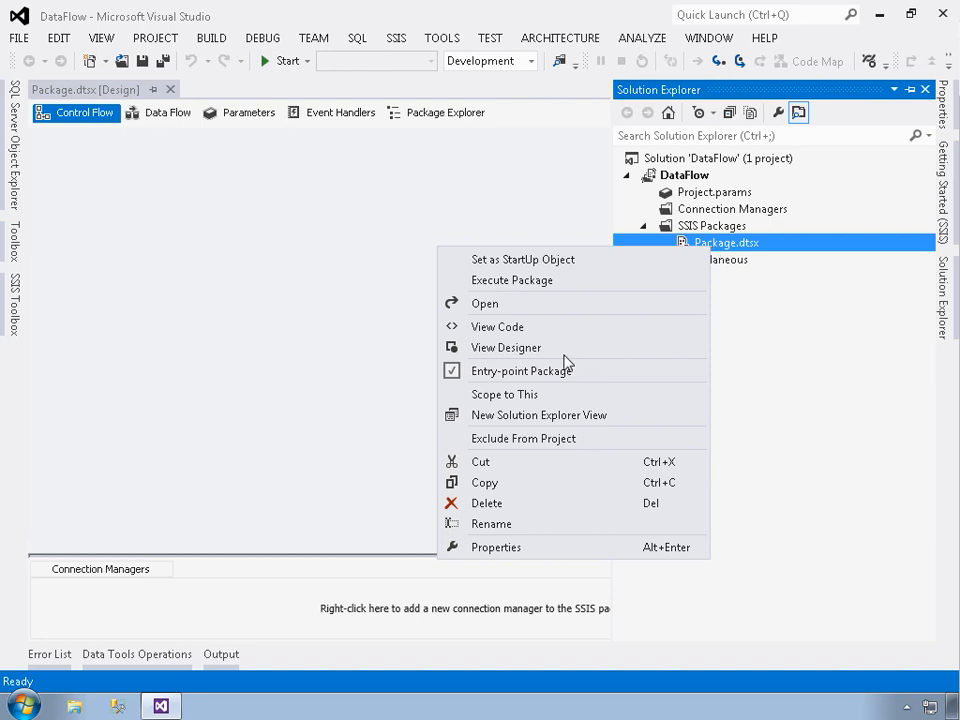
click(521, 525)
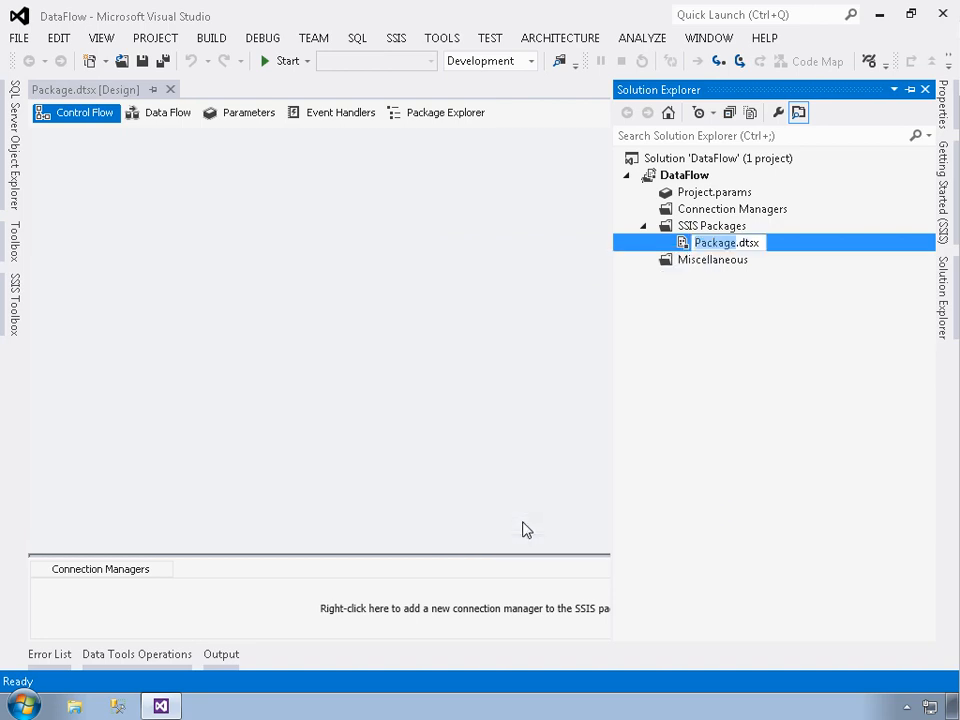
text(DataFlow)
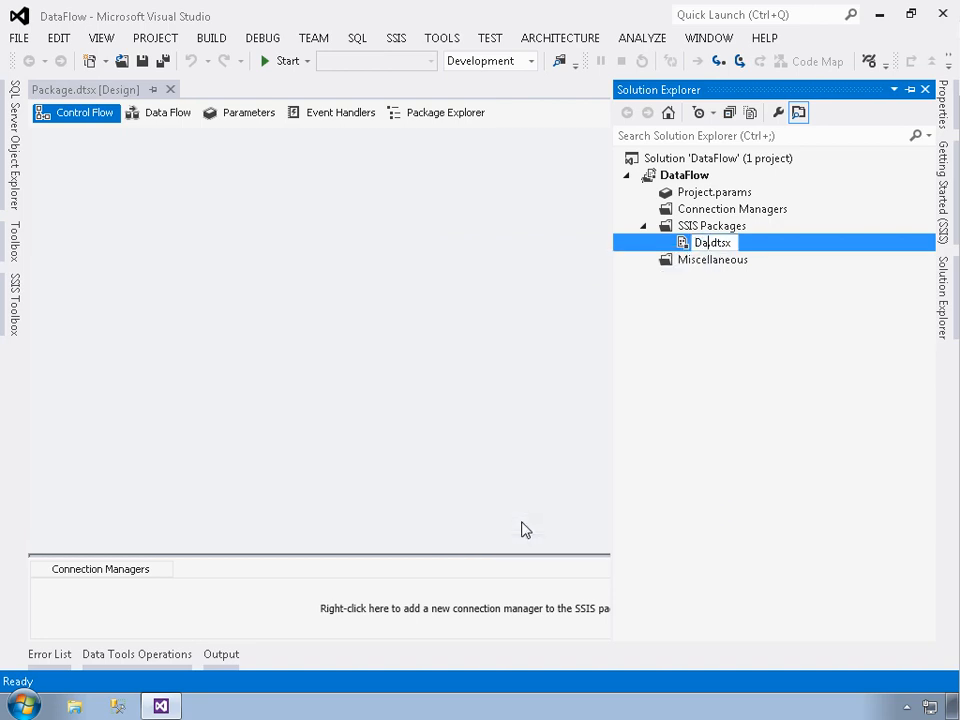
key(Return)
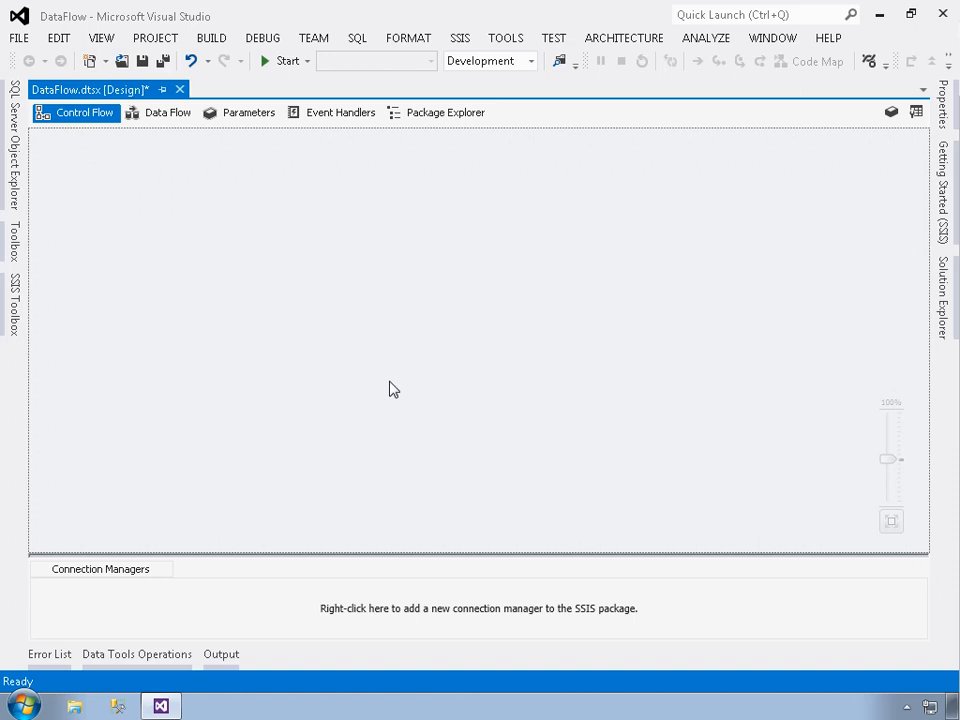
- Add a Data Flow Task to the package's control flow and move it away from the corner of the design surface
click(16, 290)
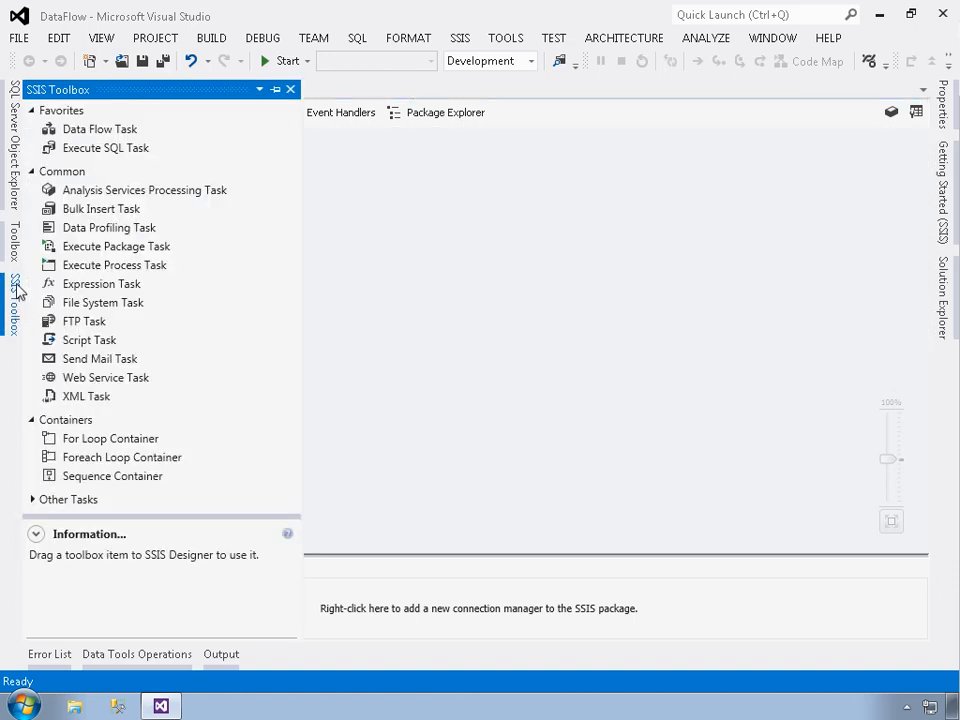
click(99, 130)
key(Return)
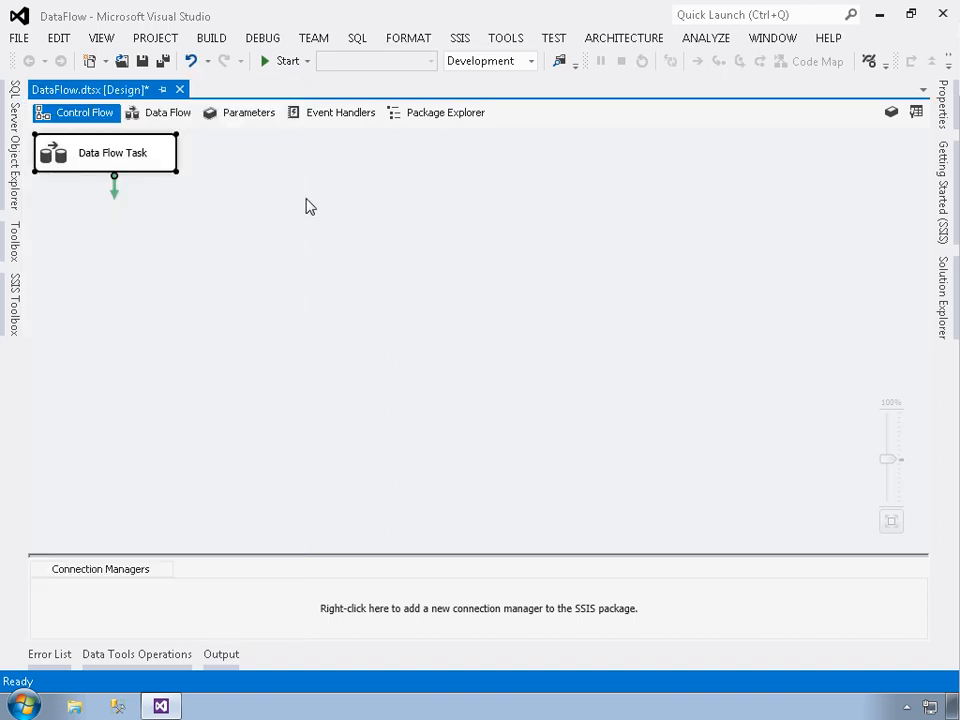
mouse_move(107, 156)
mouse_down()
mouse_move(208, 206)
mouse_move(114, 151)
mouse_up()
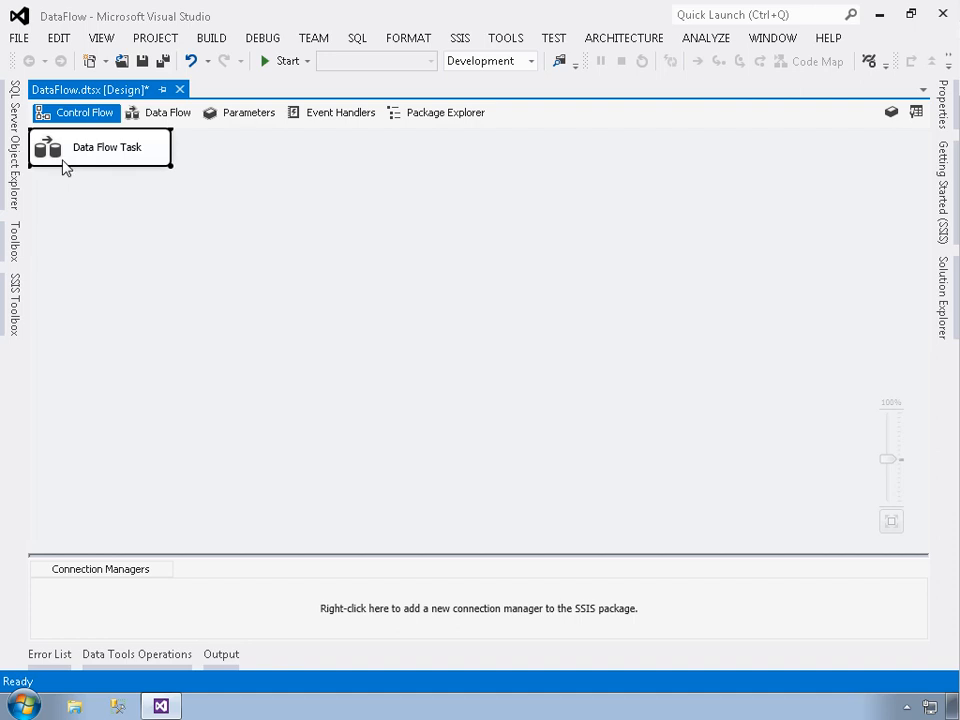
drag(60, 163, 160, 222)
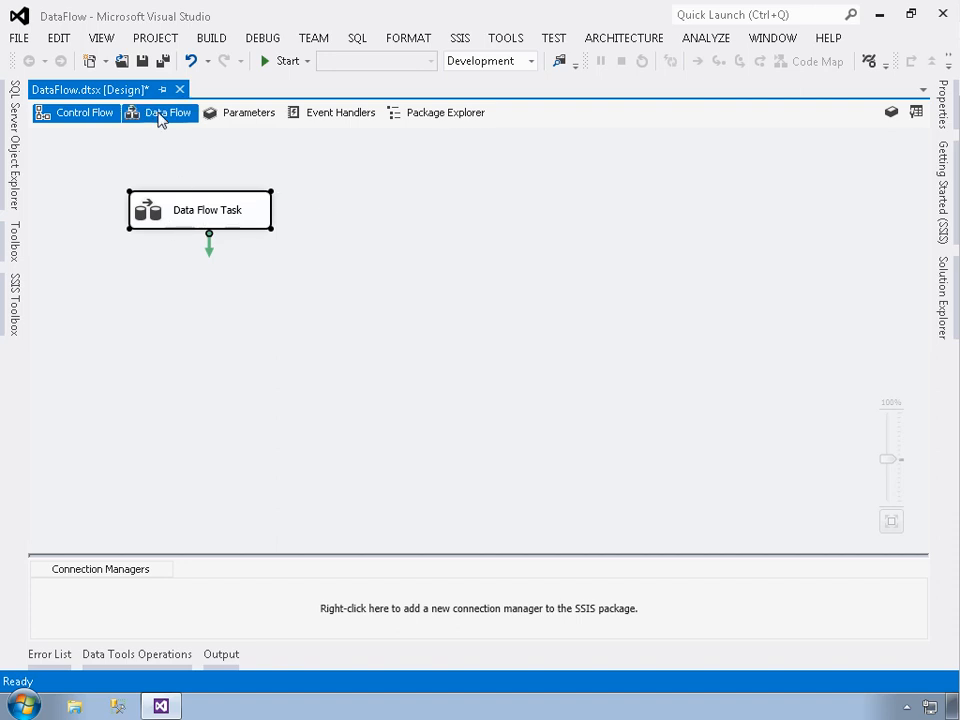
- Examine the Data Flow Task's own design surface and its task selector, ending in the data flow view
click(170, 120)
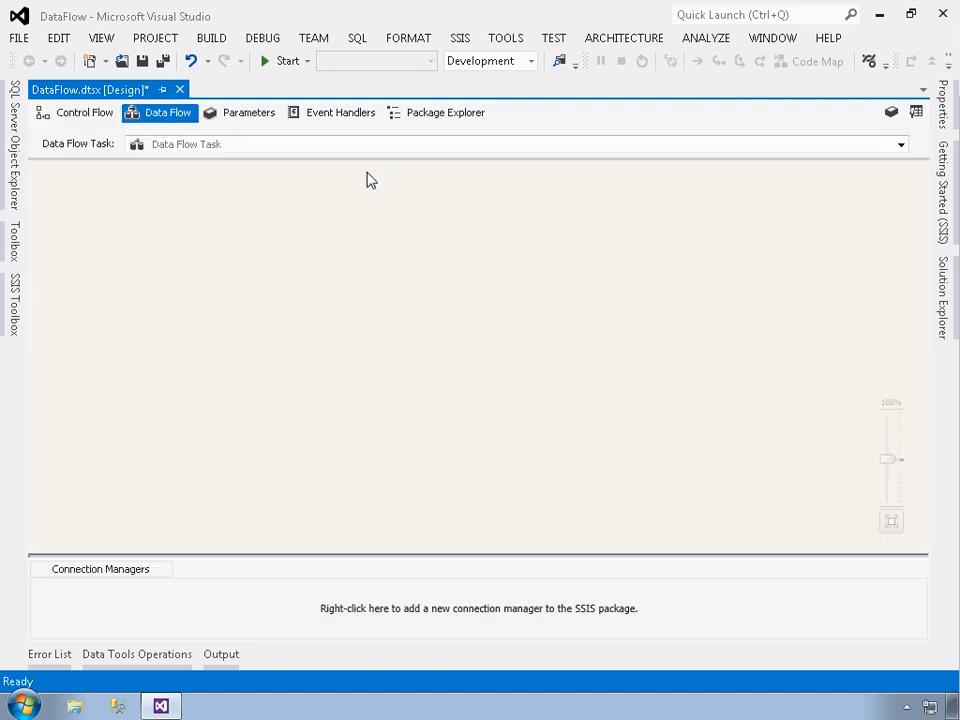
click(68, 118)
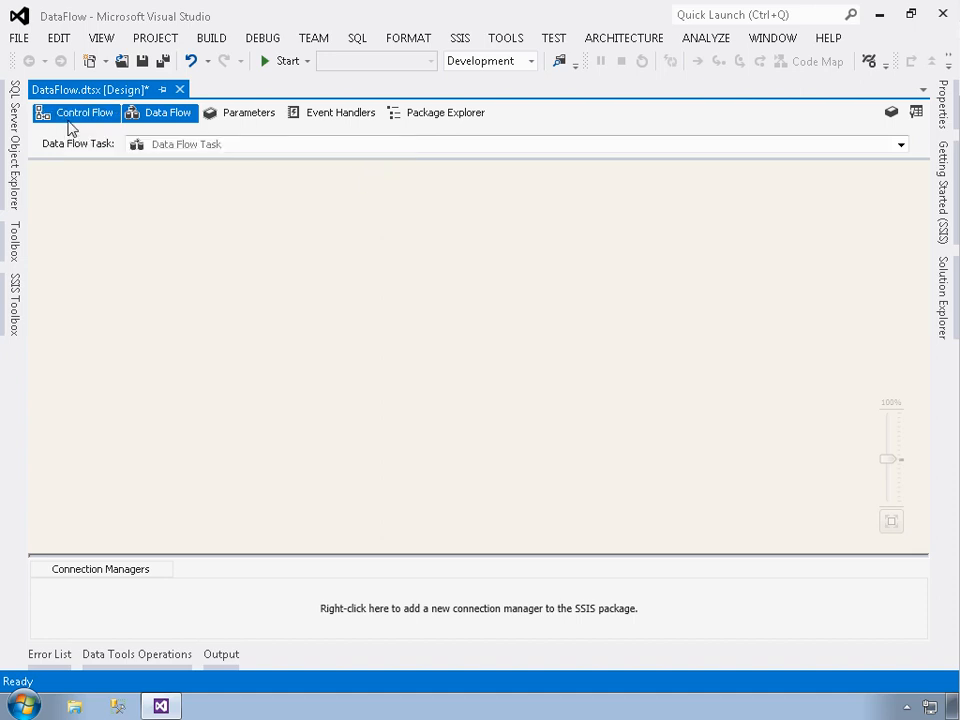
double_click(190, 214)
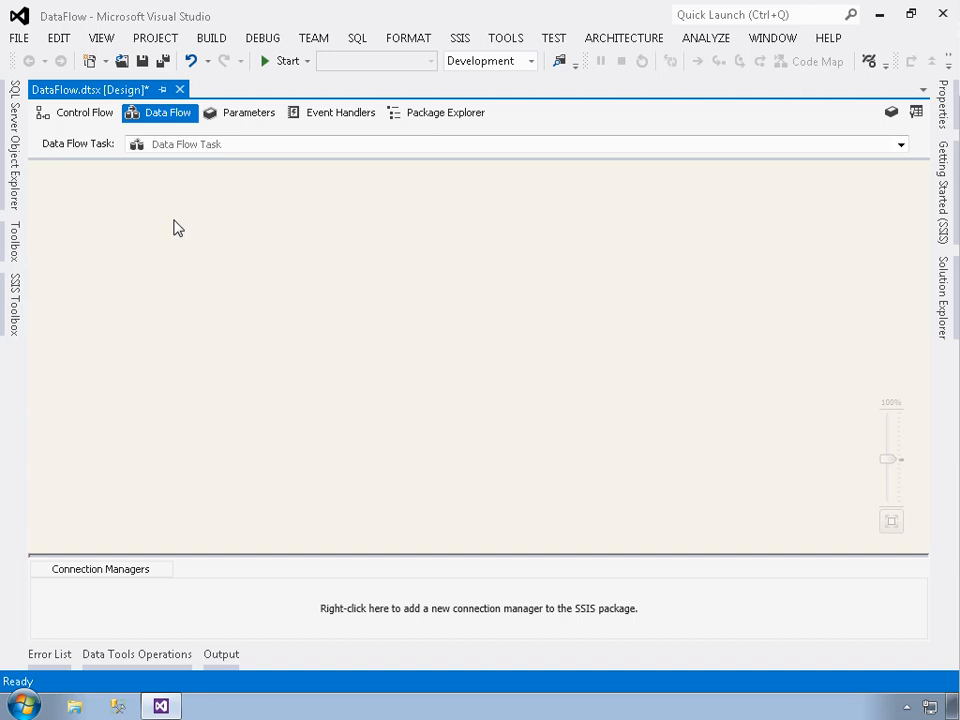
click(205, 147)
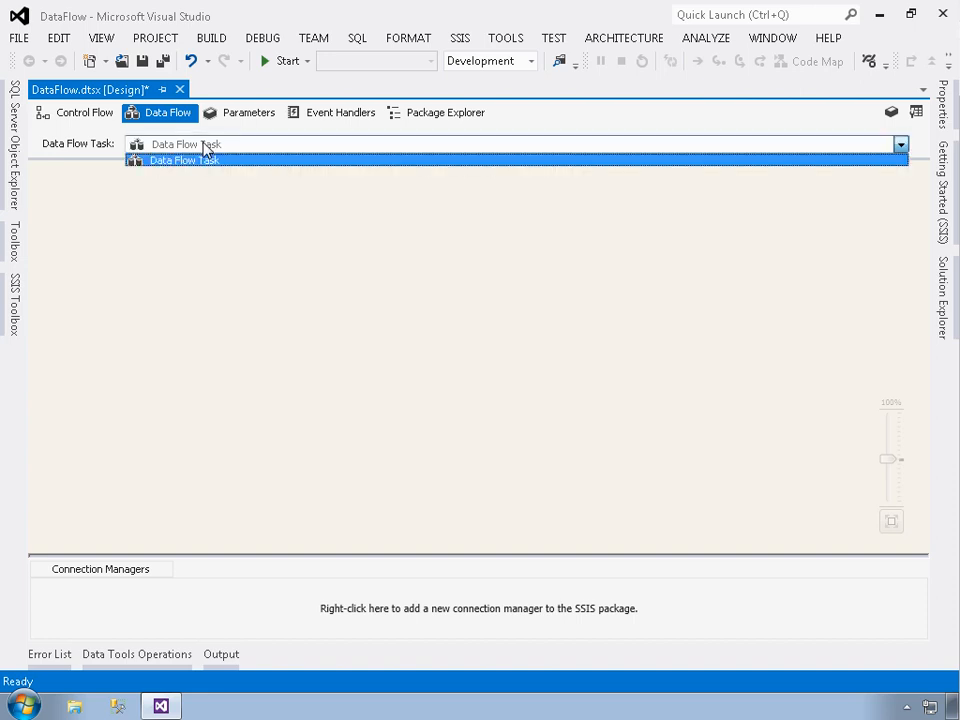
click(144, 214)
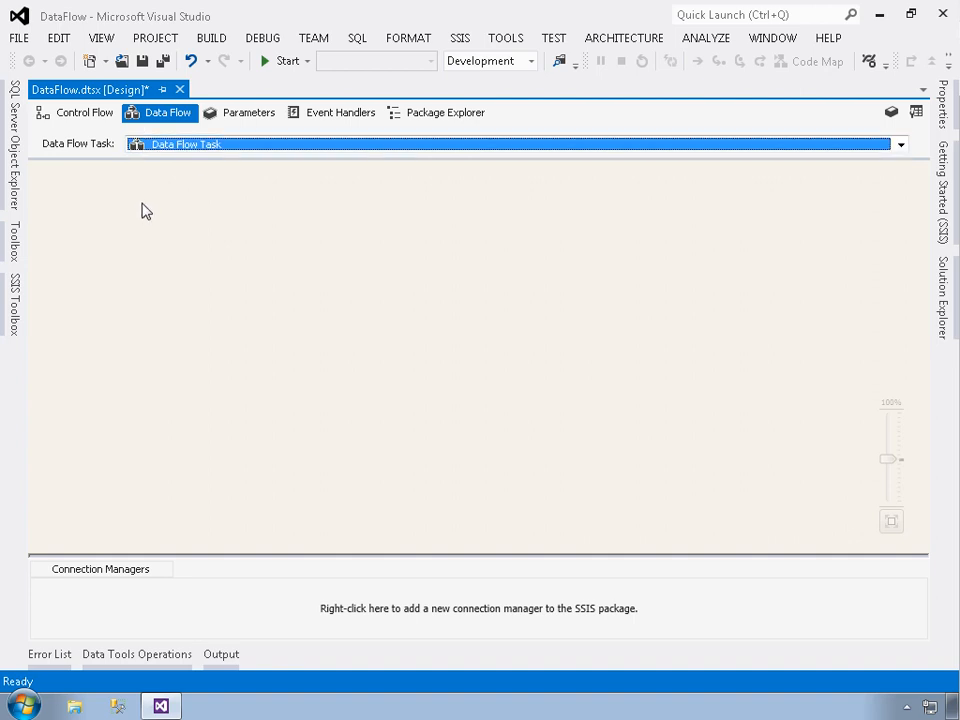
click(87, 115)
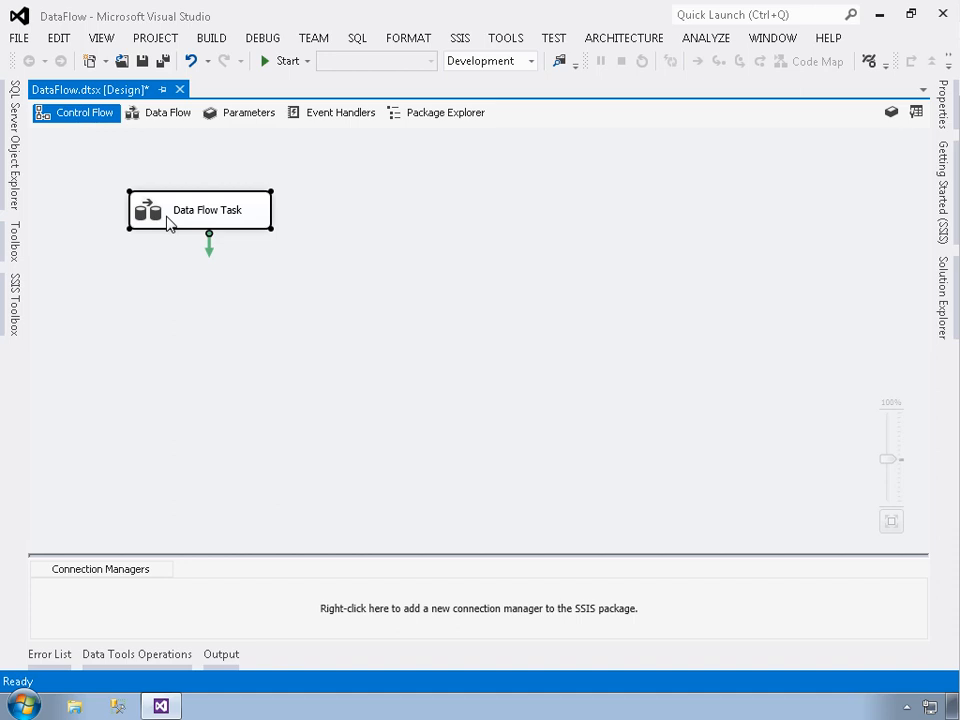
click(138, 113)
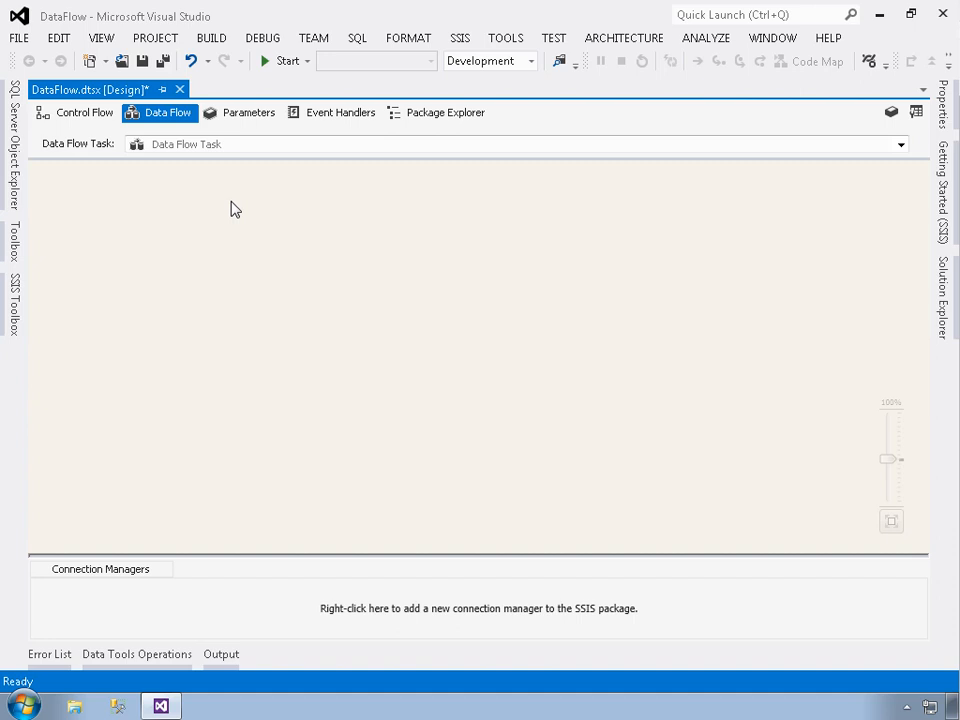
click(16, 302)
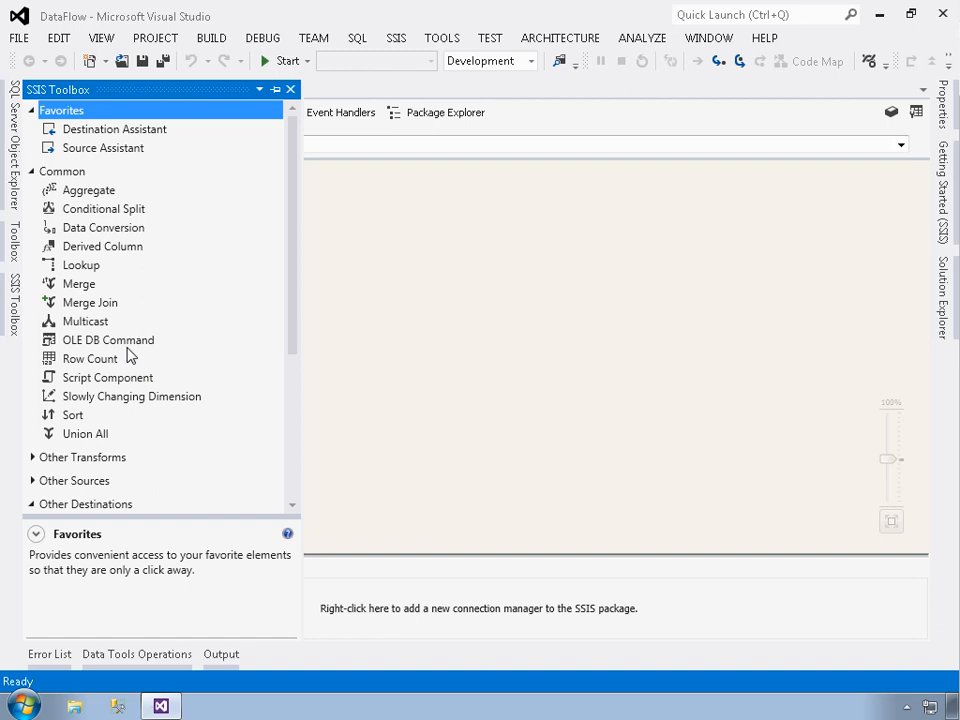
click(34, 482)
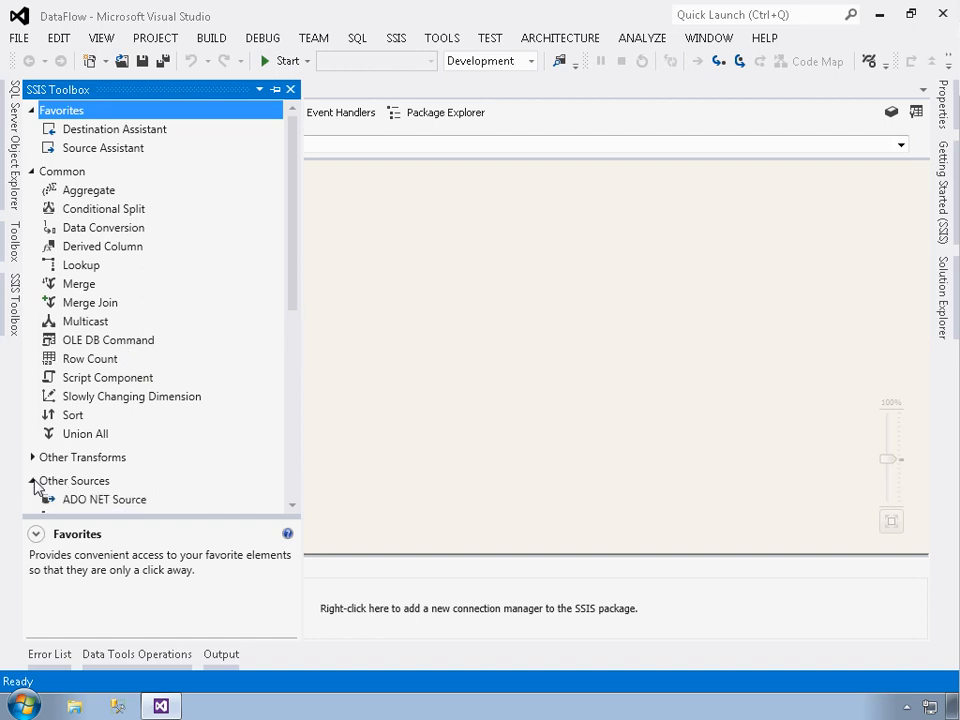
scroll(124, 466, down, 7)
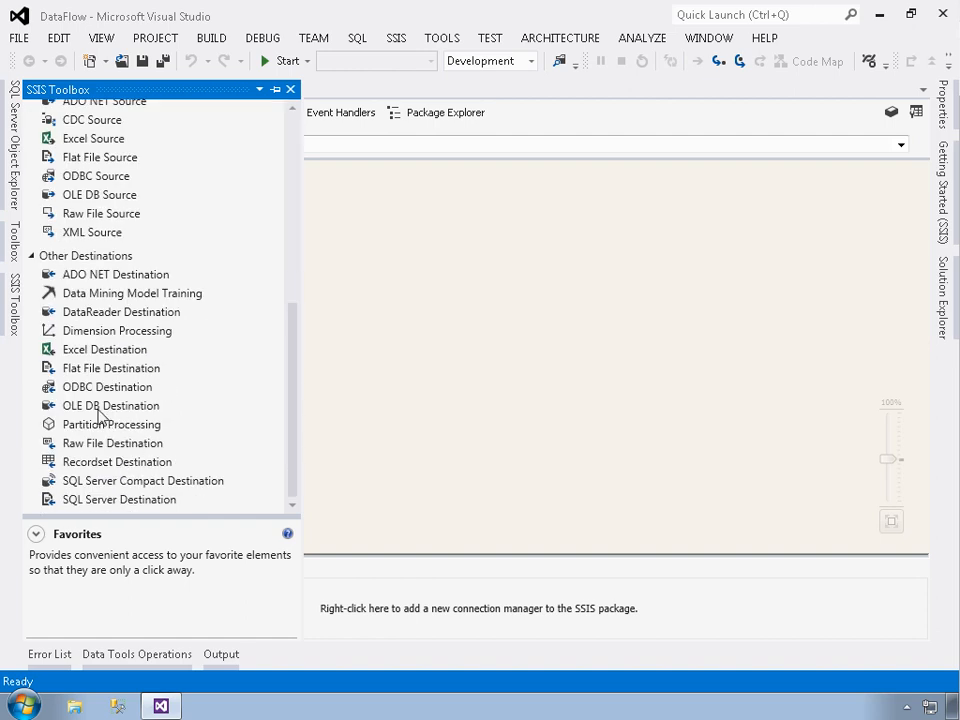
drag(91, 414, 457, 392)
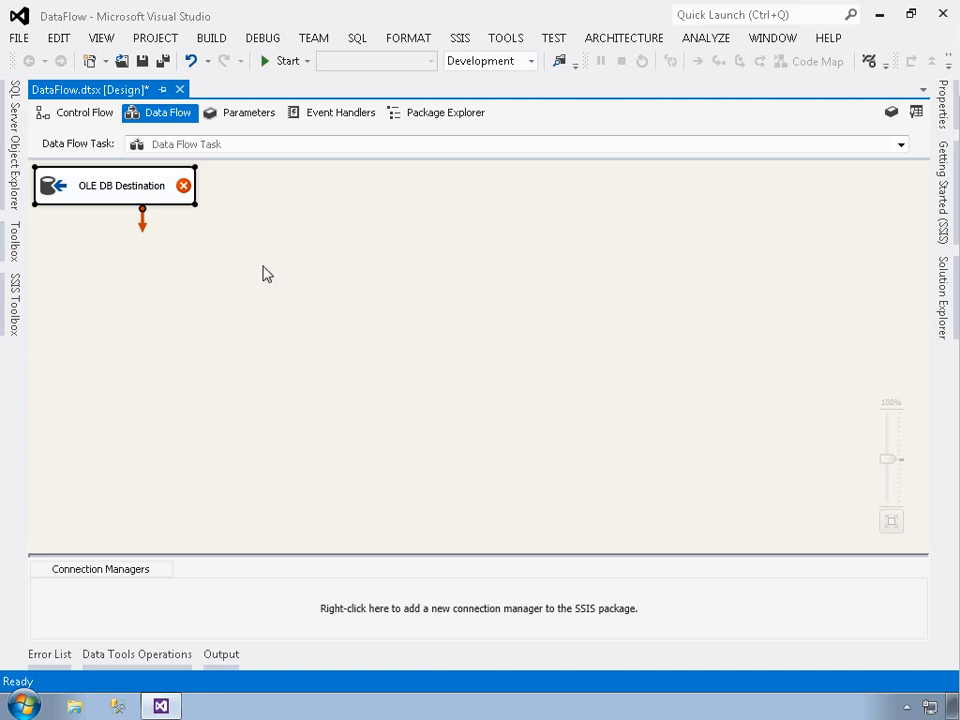
key(Delete)
- Replace the OLE DB Destination on the data flow surface with an OLE DB Source from the Other Sources group
click(15, 318)
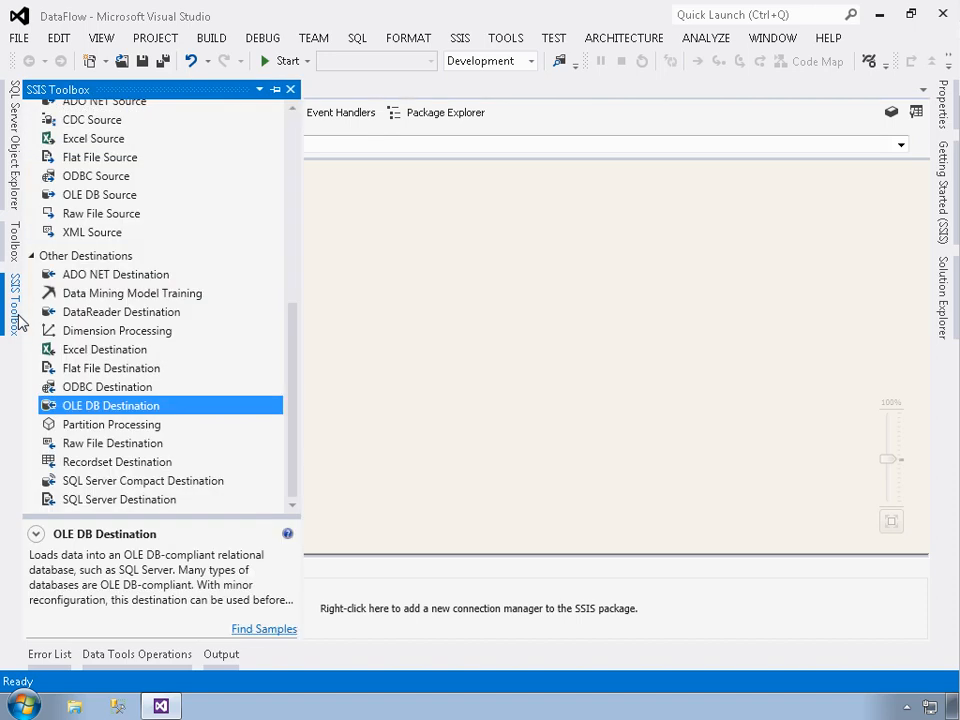
click(33, 255)
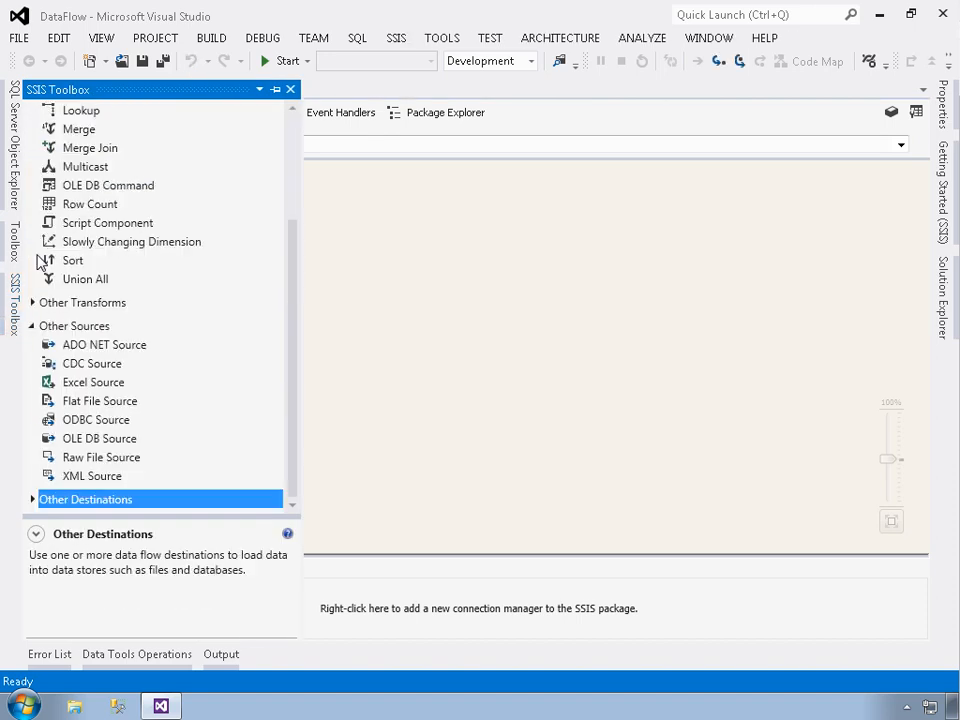
click(89, 444)
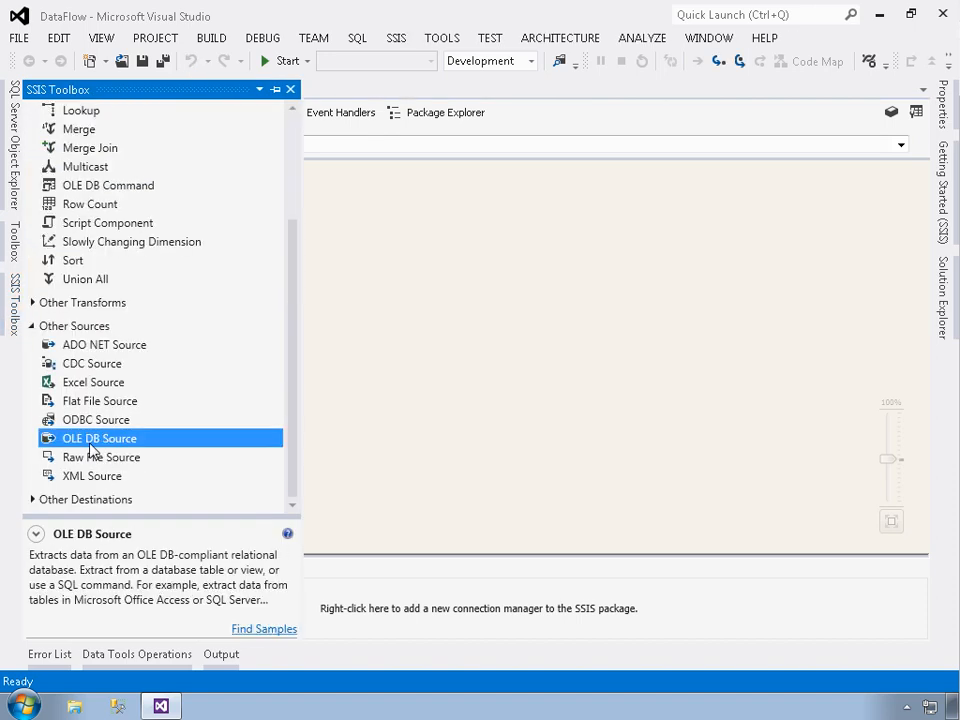
double_click(89, 442)
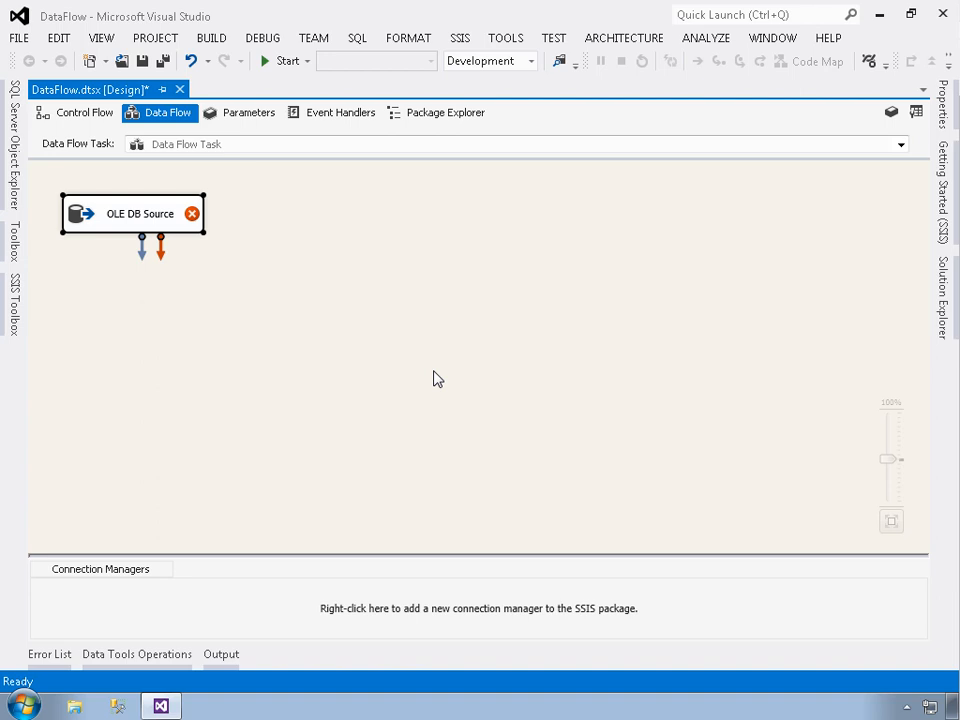
- Assign the OLE DB Source a new connection manager based on the (local).AdventureWorksLT2012 data connection
double_click(165, 222)
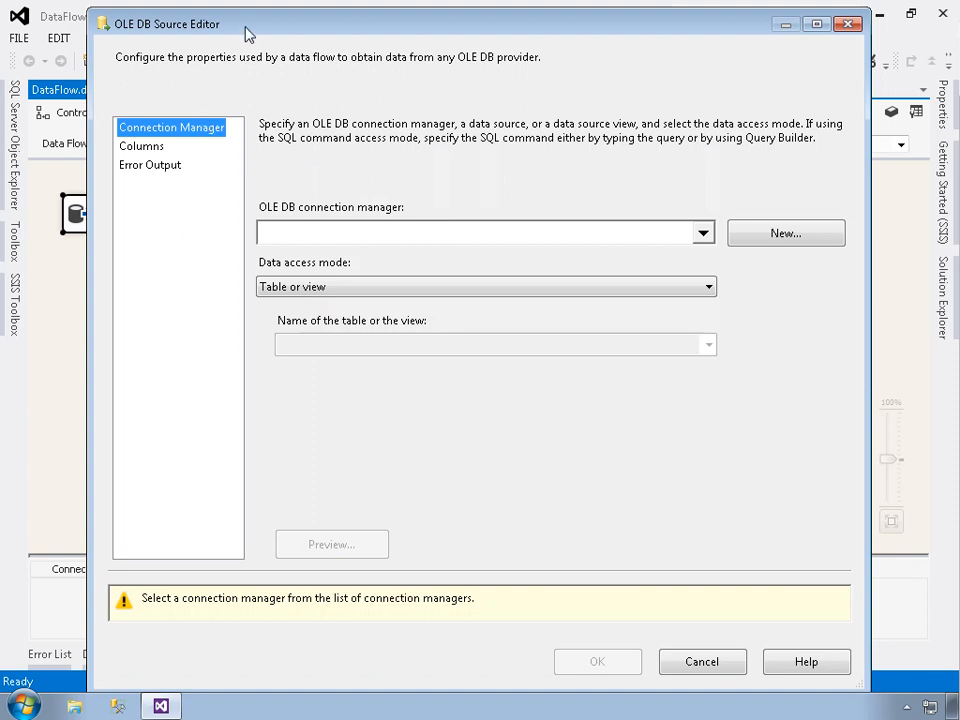
drag(246, 17, 247, 10)
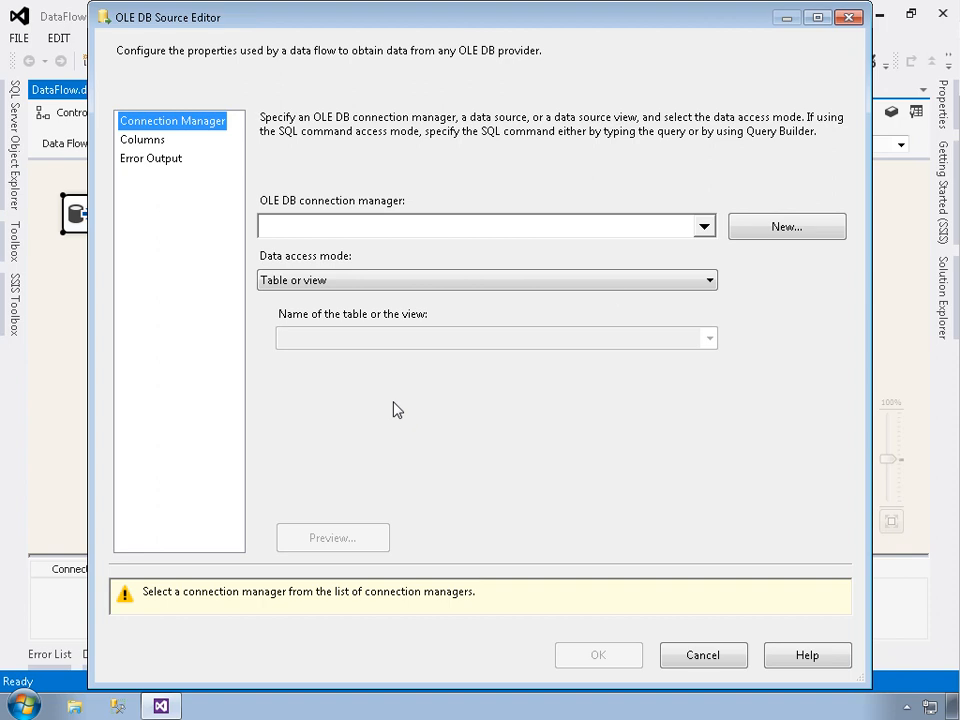
click(705, 228)
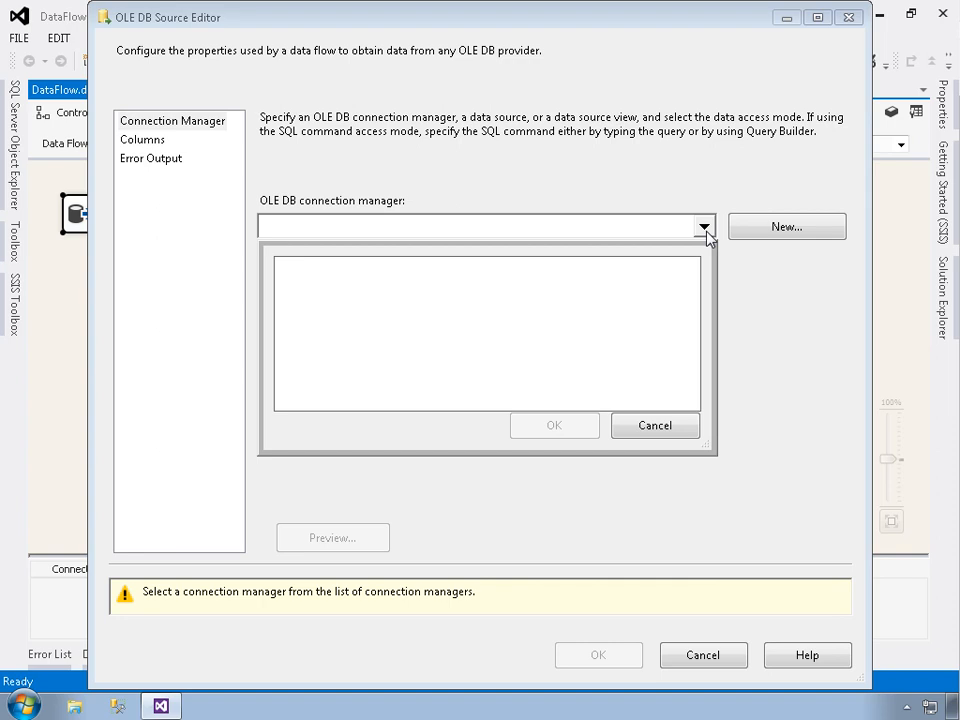
click(667, 433)
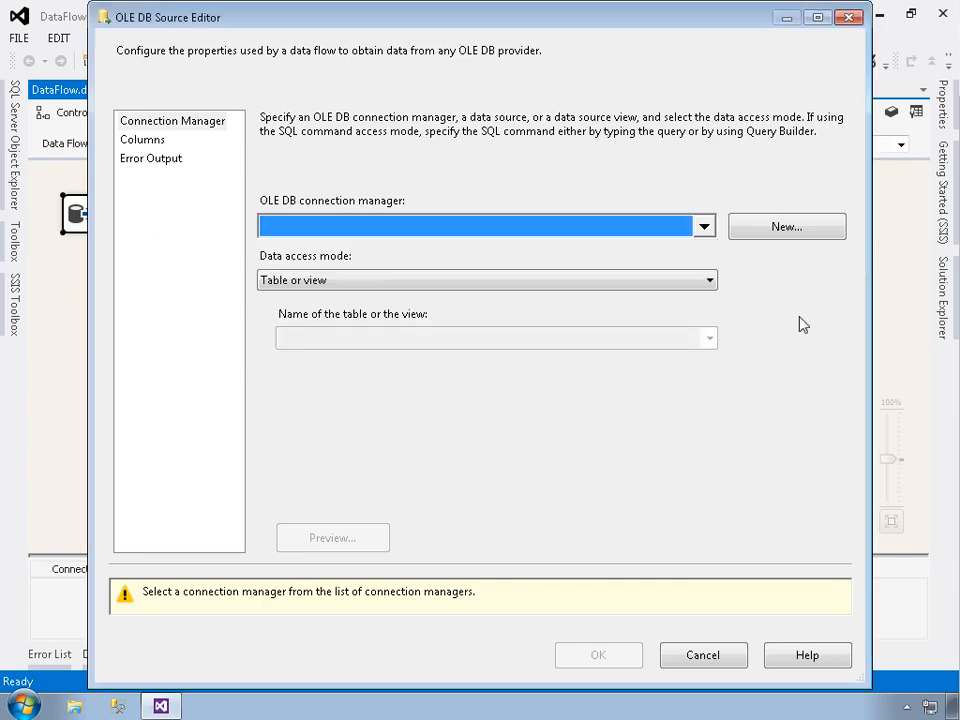
click(724, 232)
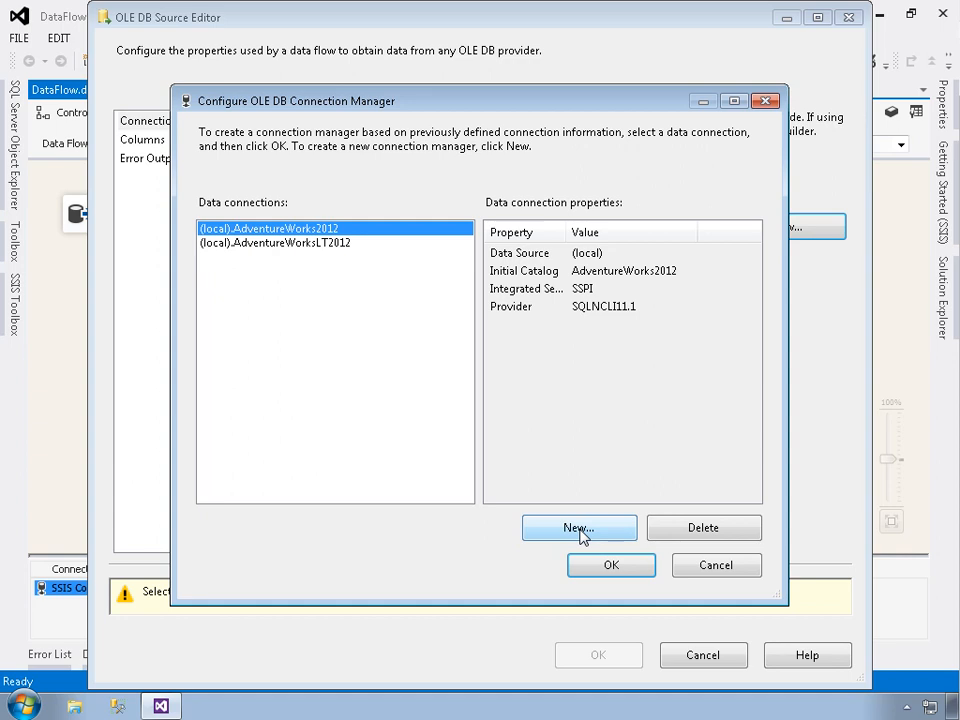
click(265, 247)
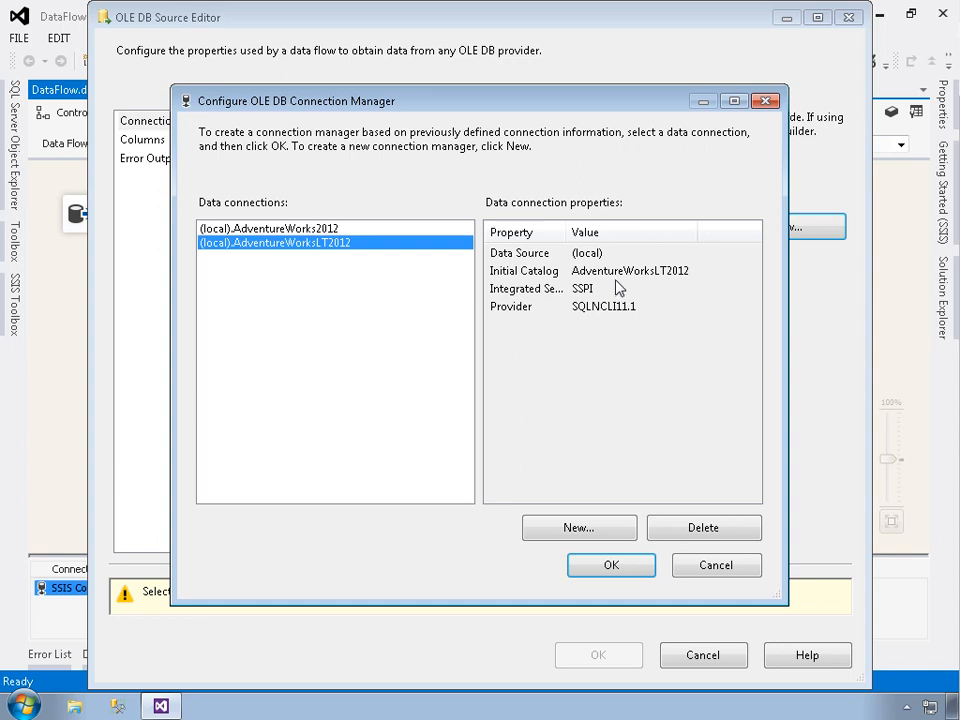
click(628, 569)
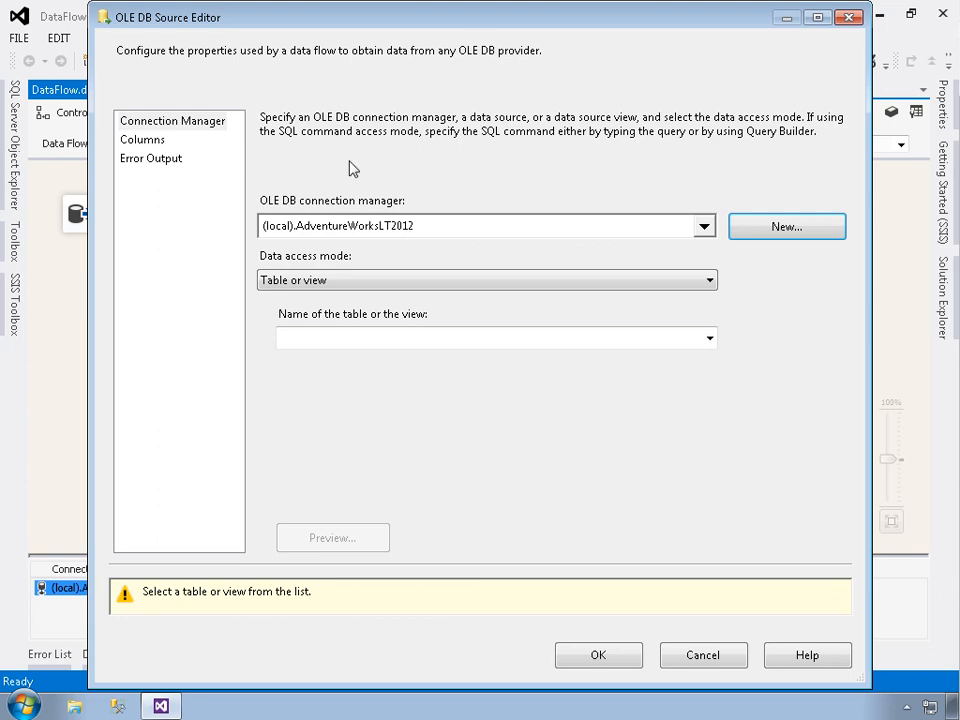
drag(266, 24, 425, 28)
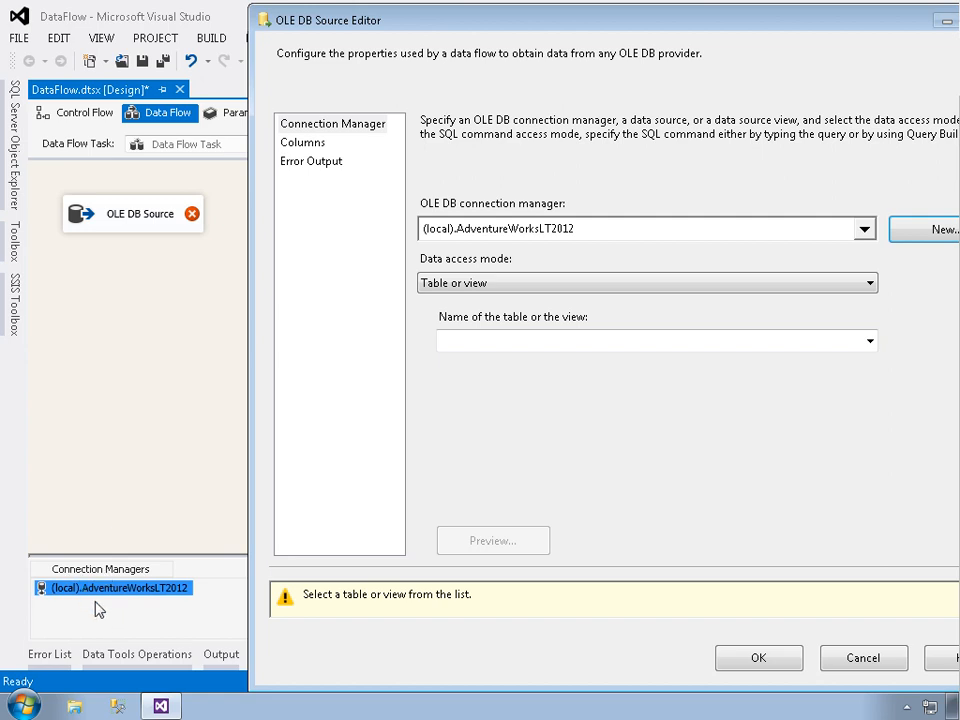
drag(525, 21, 370, 19)
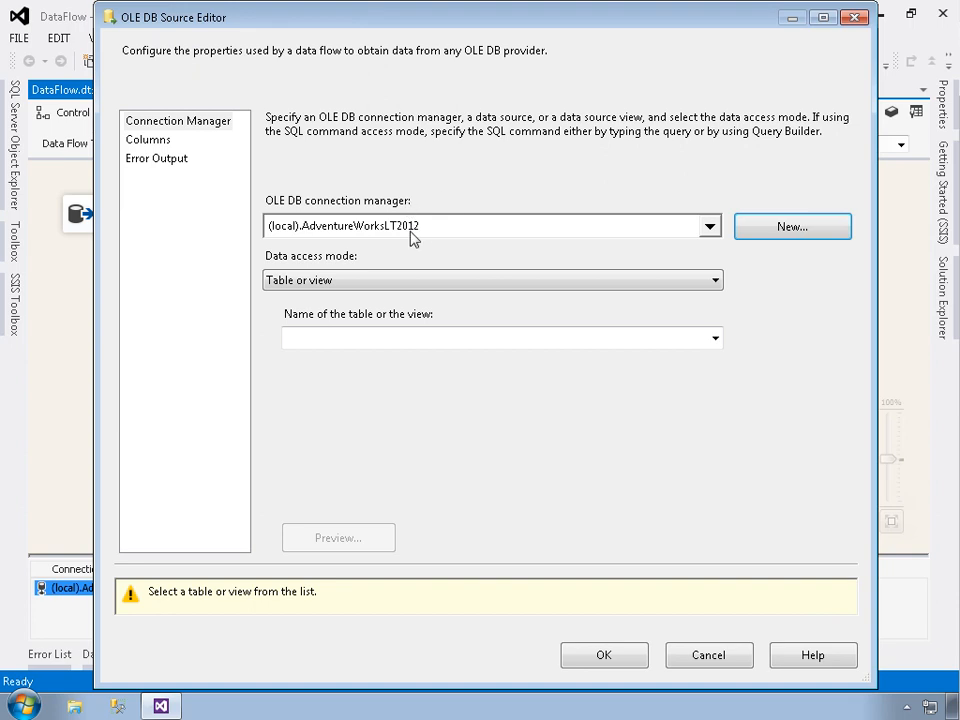
- Set the source's data access mode to Table or view and choose the [SalesLT].[Customer] table
click(405, 284)
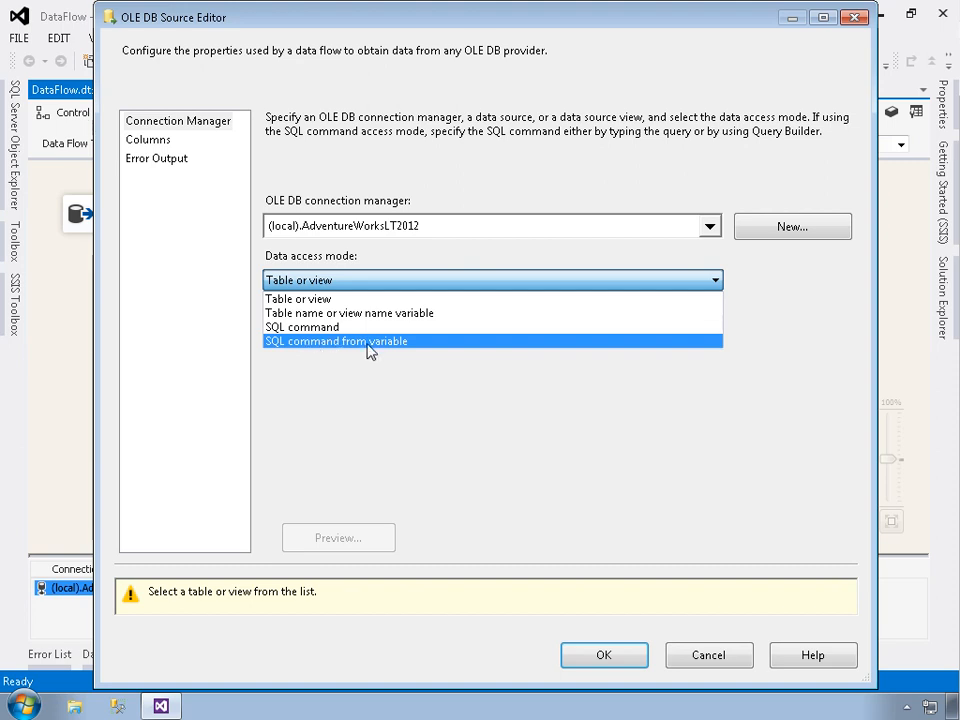
click(337, 300)
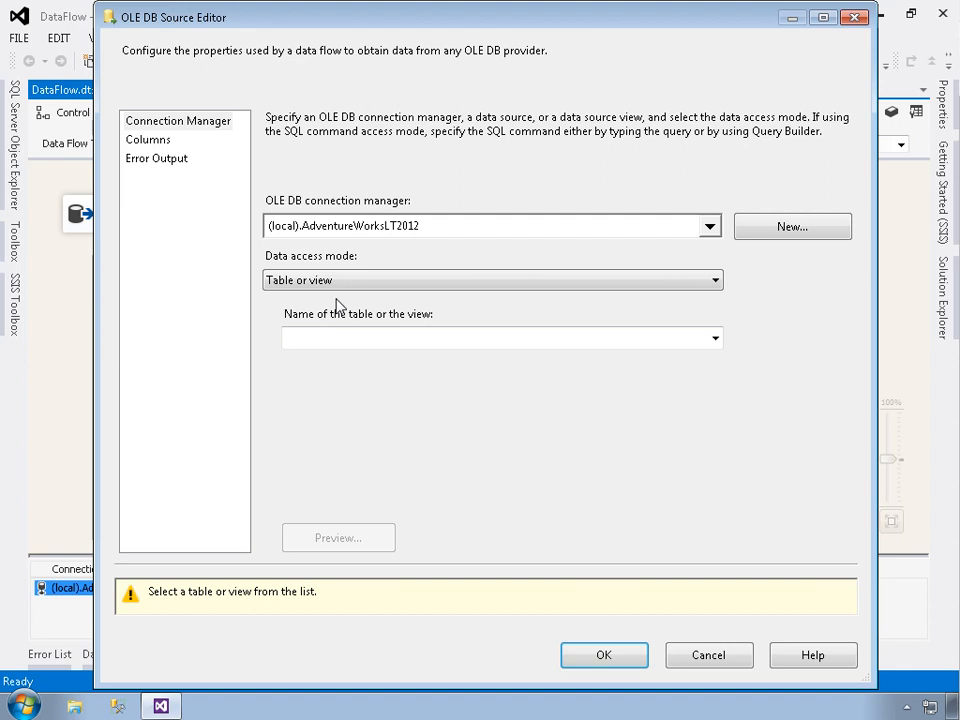
click(716, 339)
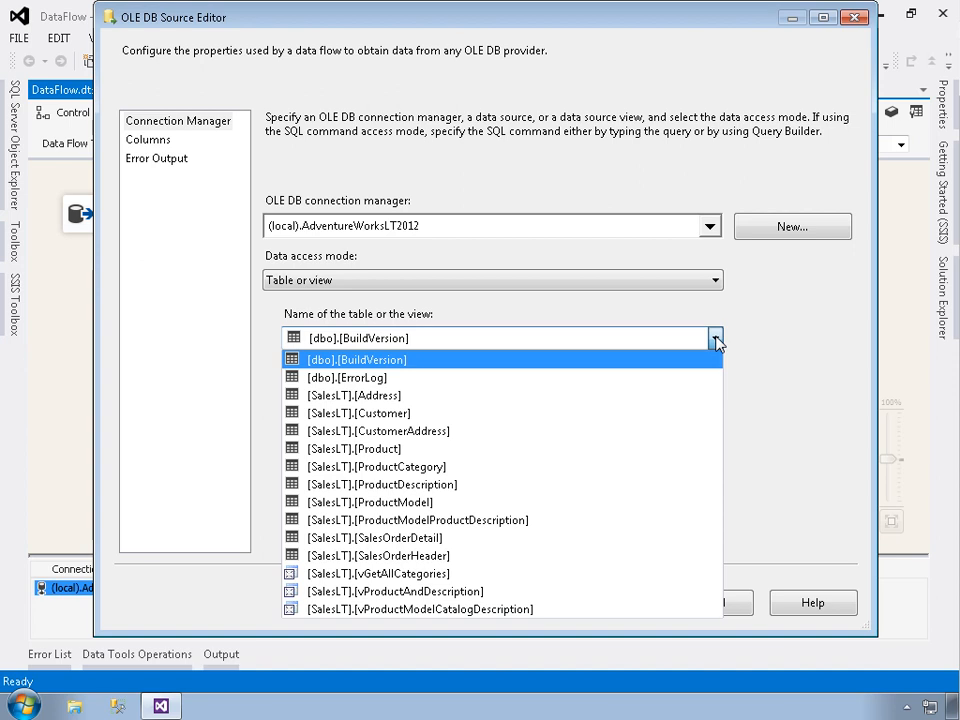
click(414, 416)
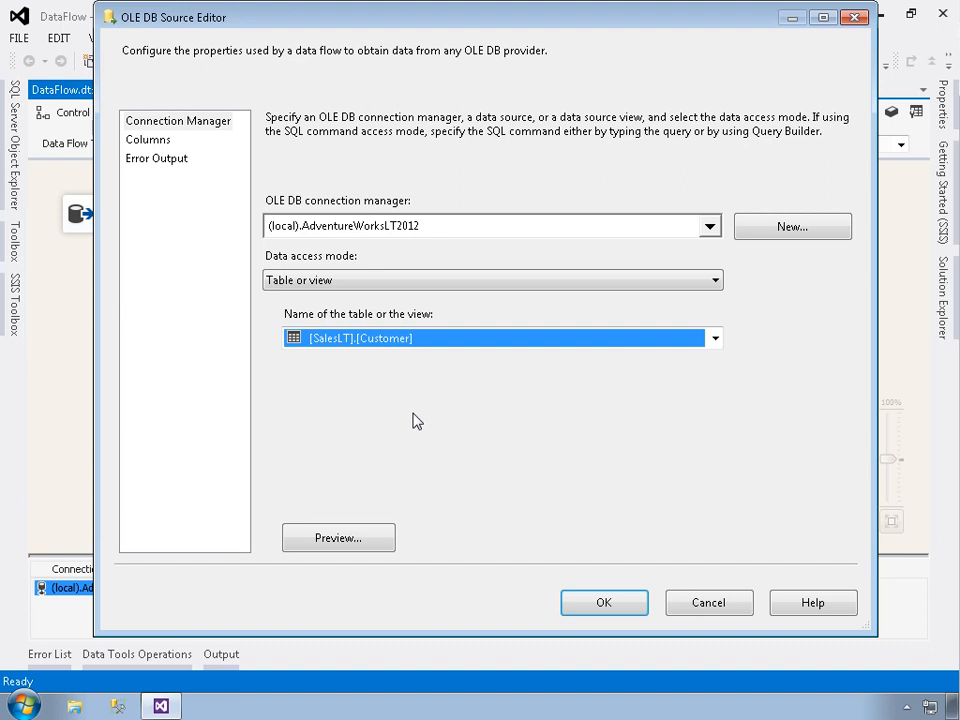
- Preview the Customer table's query results across all its columns and close the preview
click(367, 548)
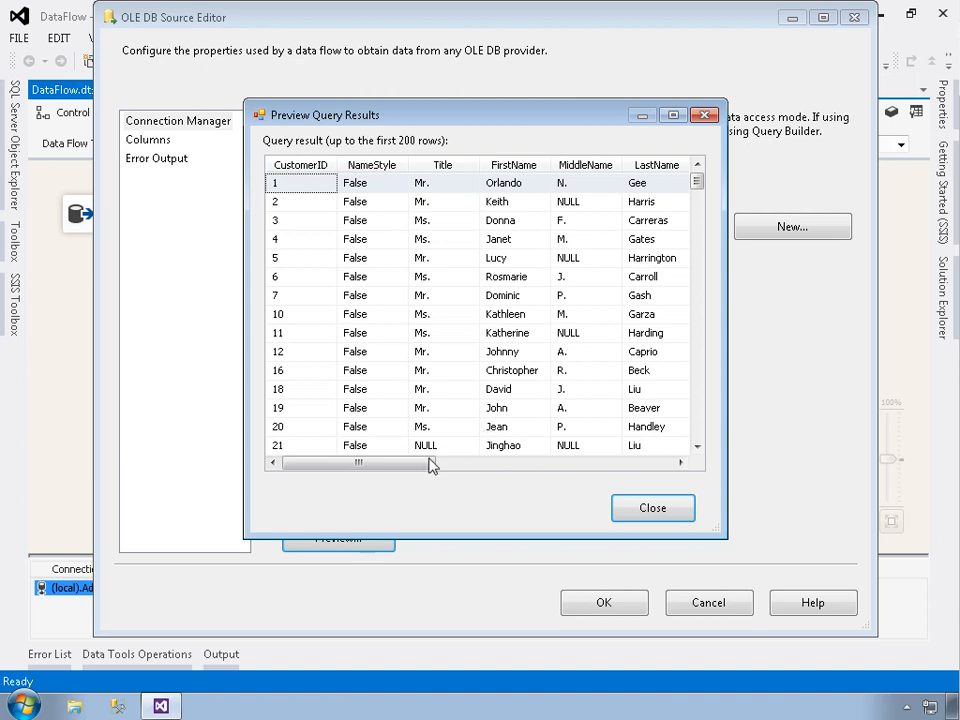
drag(455, 462, 703, 501)
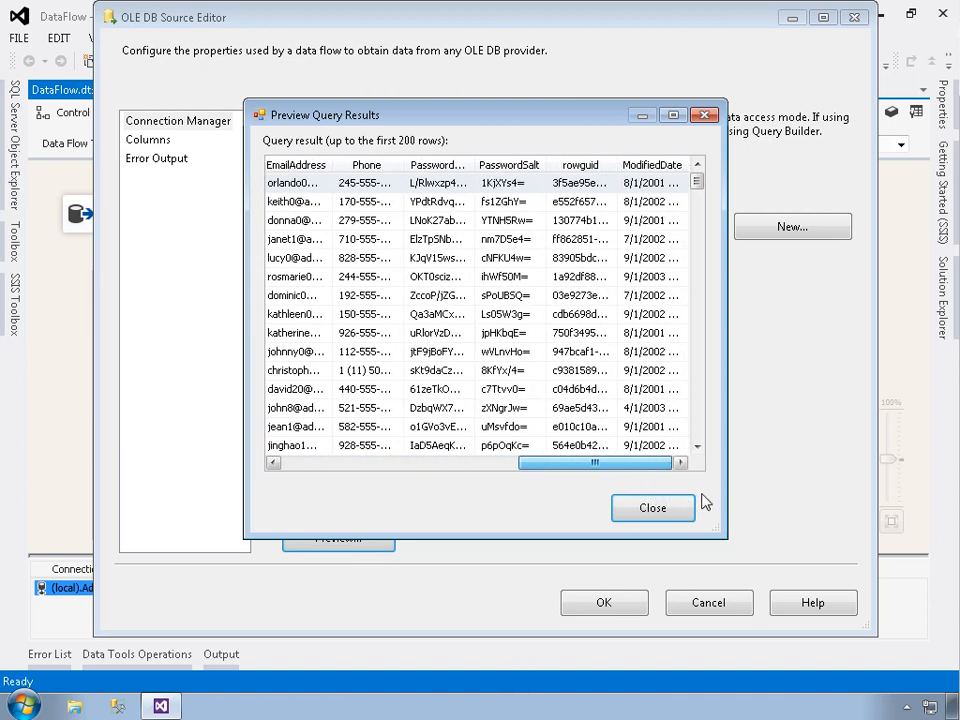
drag(554, 462, 360, 501)
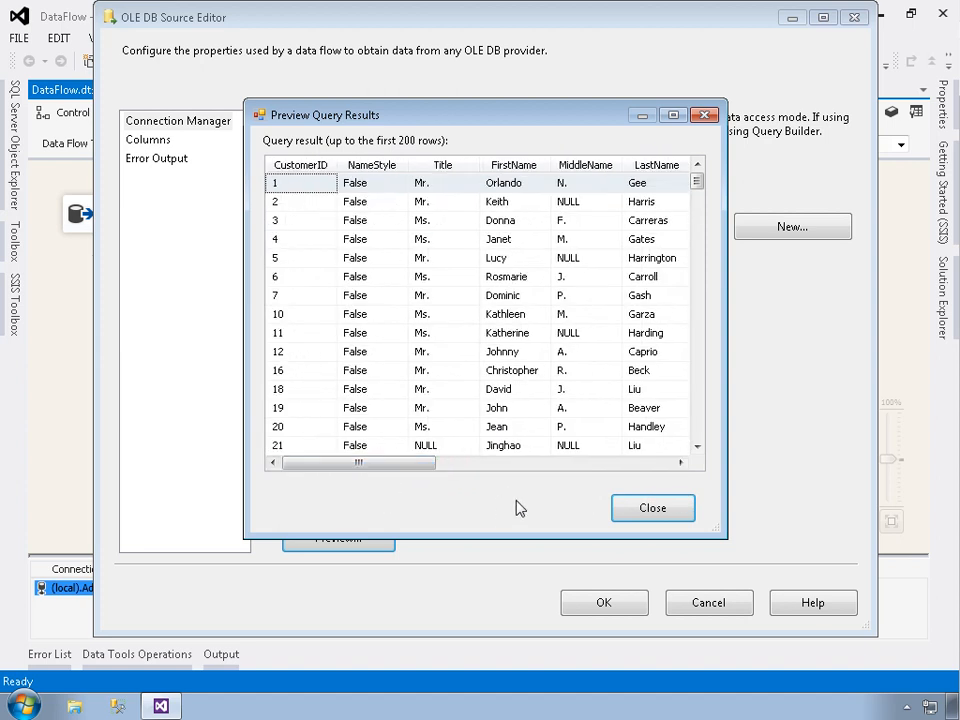
click(668, 516)
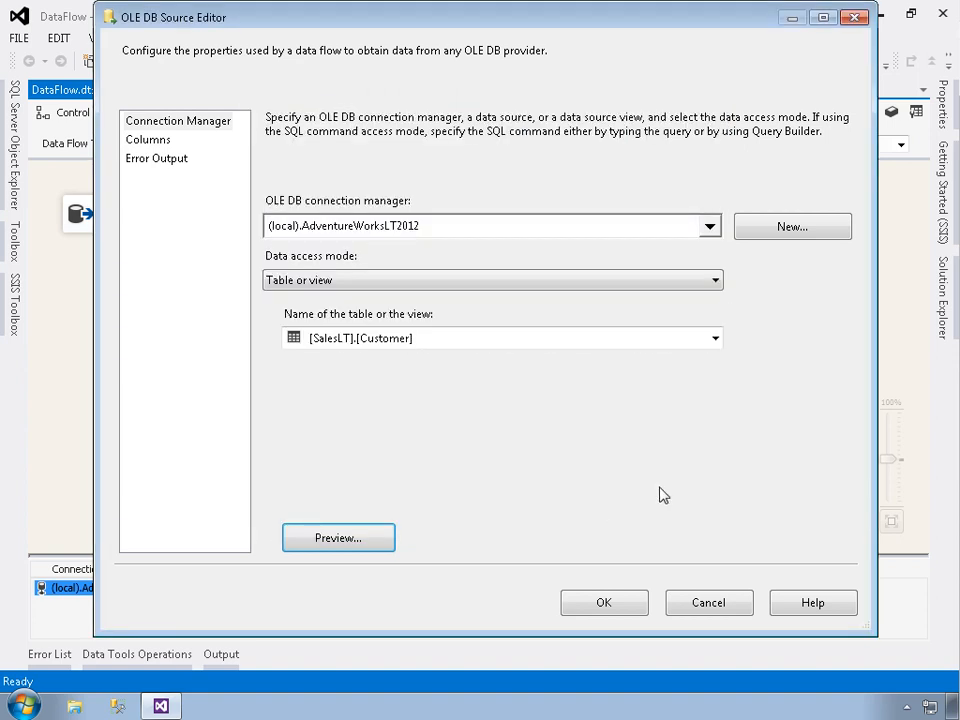
- Review the source's available external columns and their output column names, and accept the OLE DB Source settings
click(155, 142)
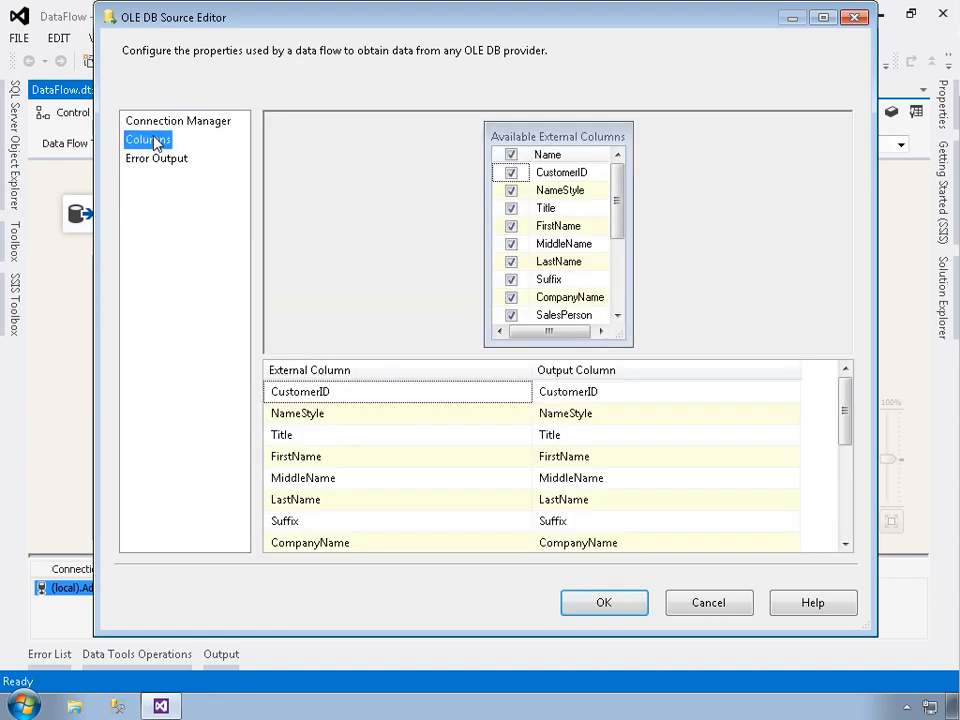
mouse_move(620, 187)
mouse_down()
mouse_move(619, 259)
mouse_move(630, 171)
mouse_up()
click(643, 396)
drag(640, 399, 521, 392)
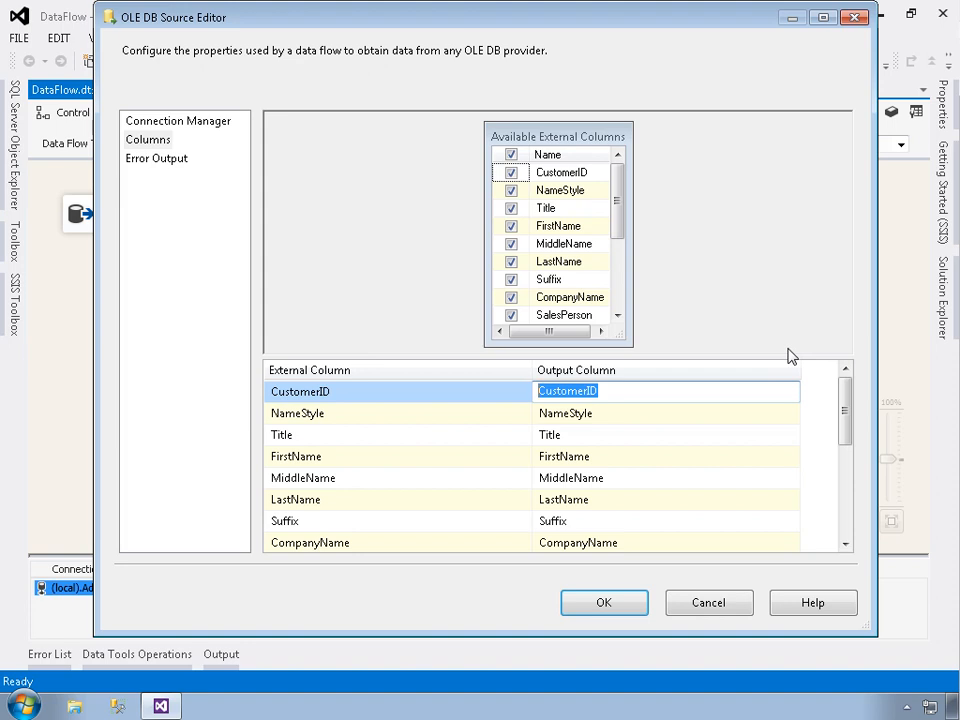
click(786, 346)
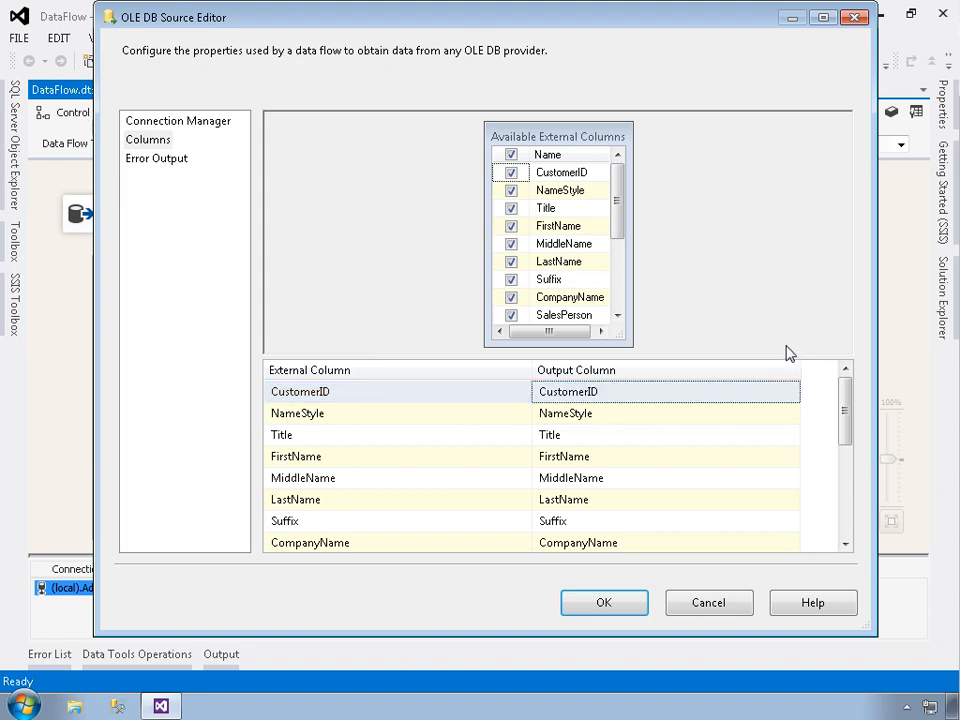
click(621, 603)
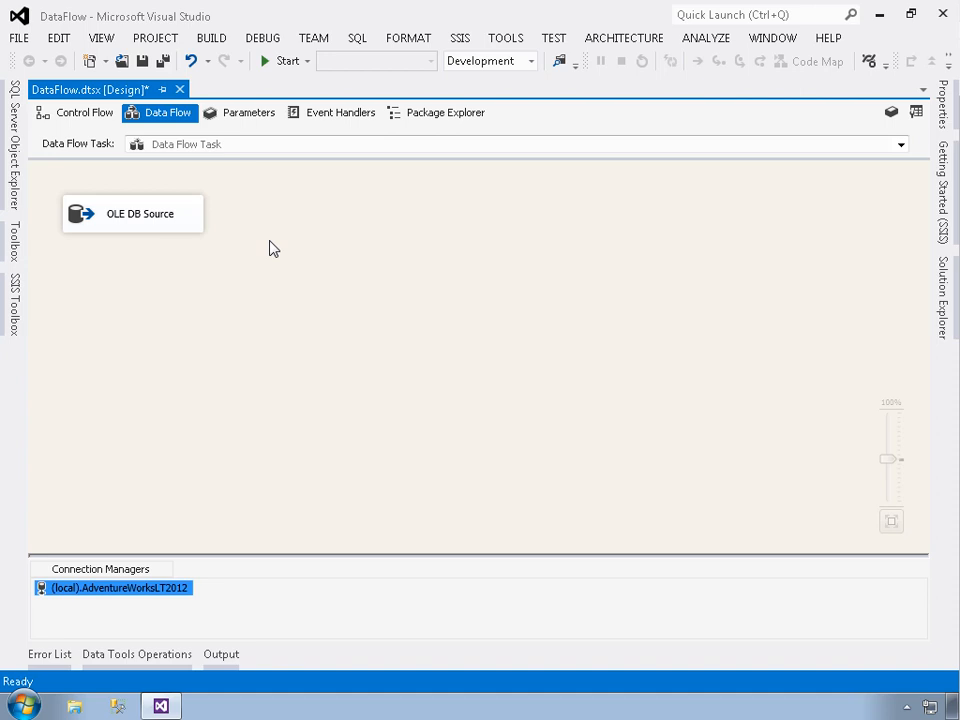
- Reopen the OLE DB Source settings, try selecting only the CustomerID, NameStyle, LastName and Suffix columns, and reselect all columns
double_click(173, 222)
click(154, 150)
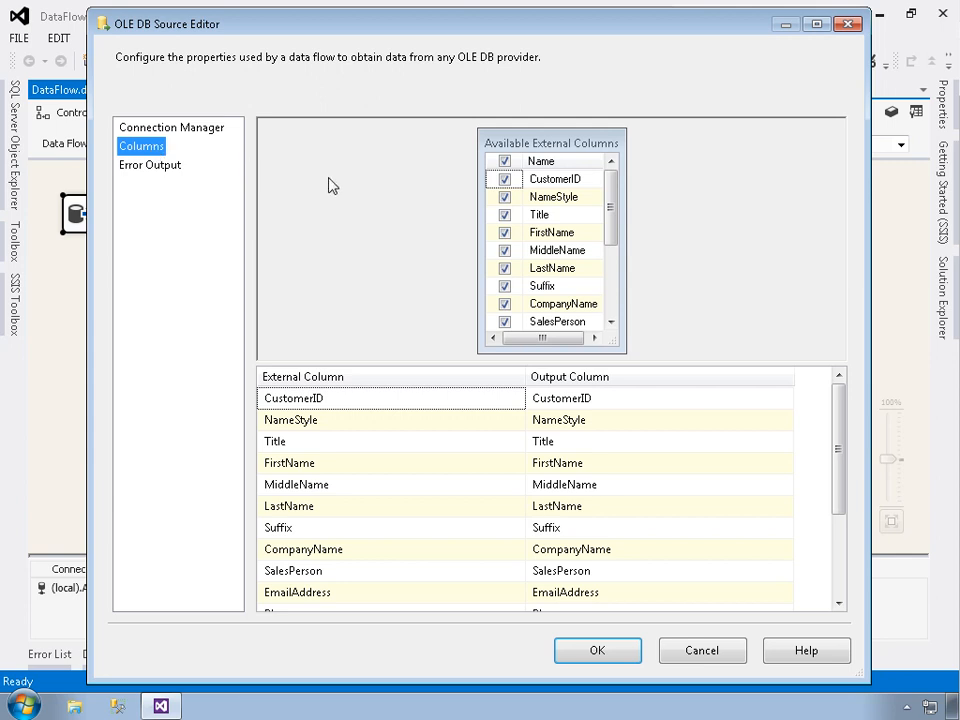
click(504, 162)
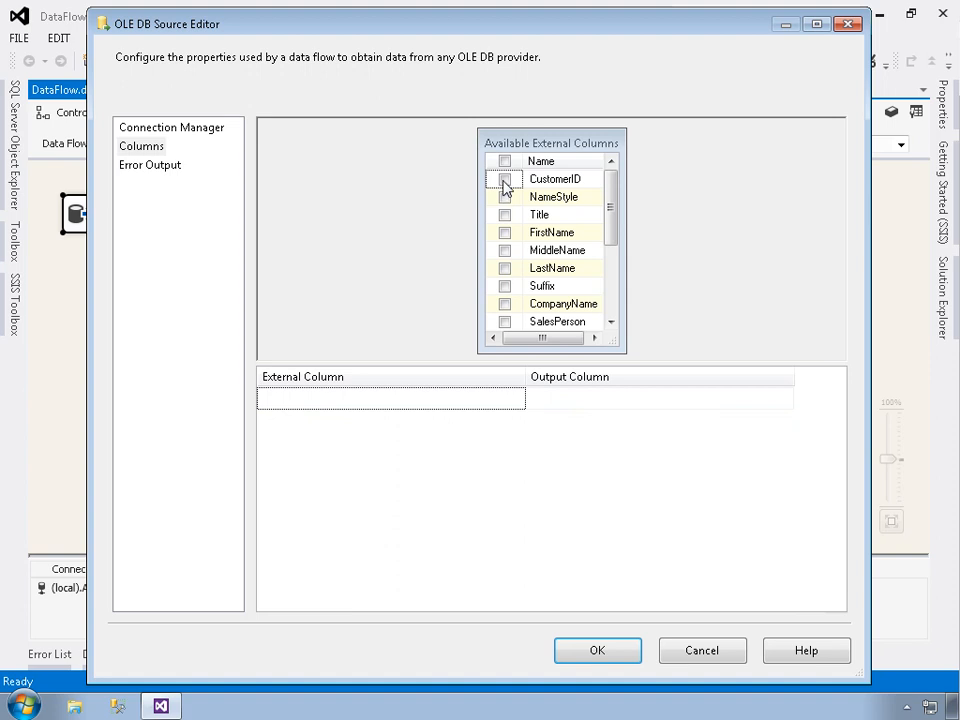
click(504, 180)
click(504, 197)
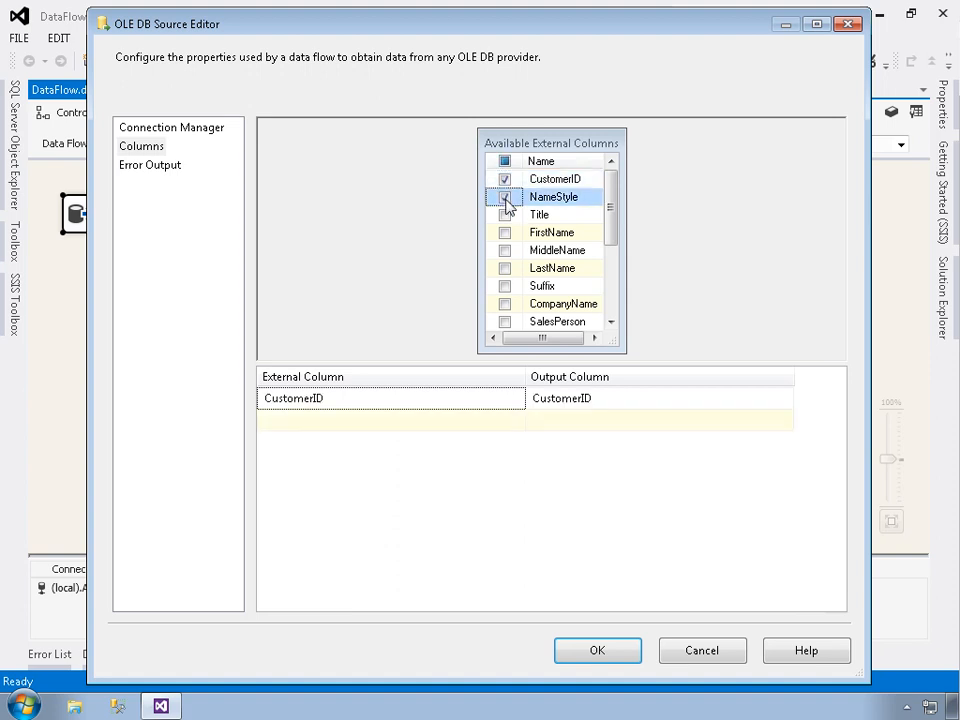
click(504, 268)
click(504, 286)
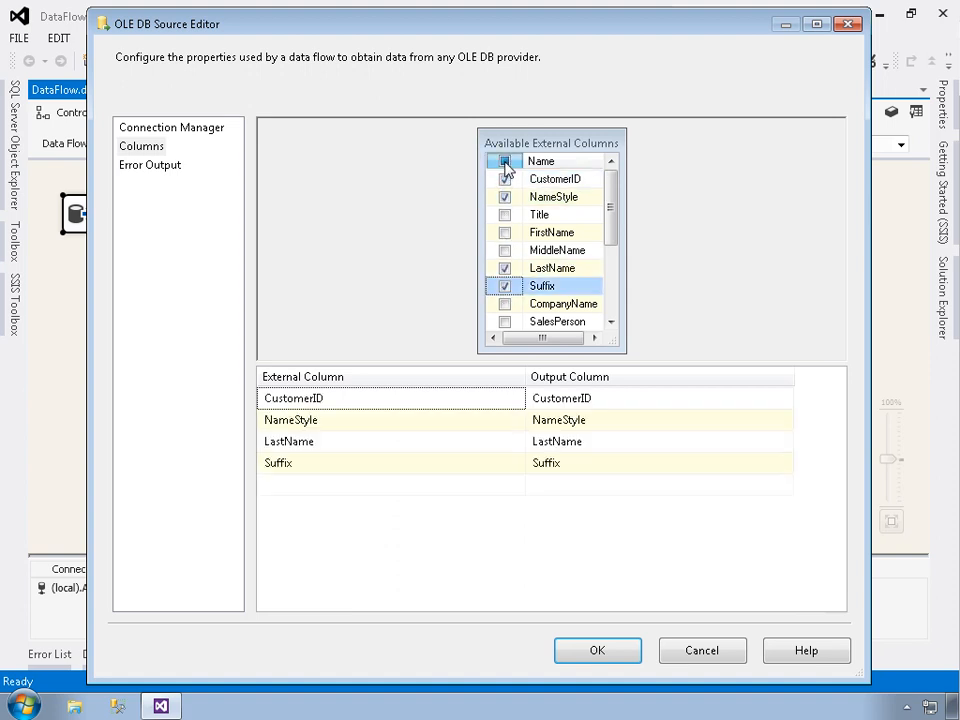
click(504, 162)
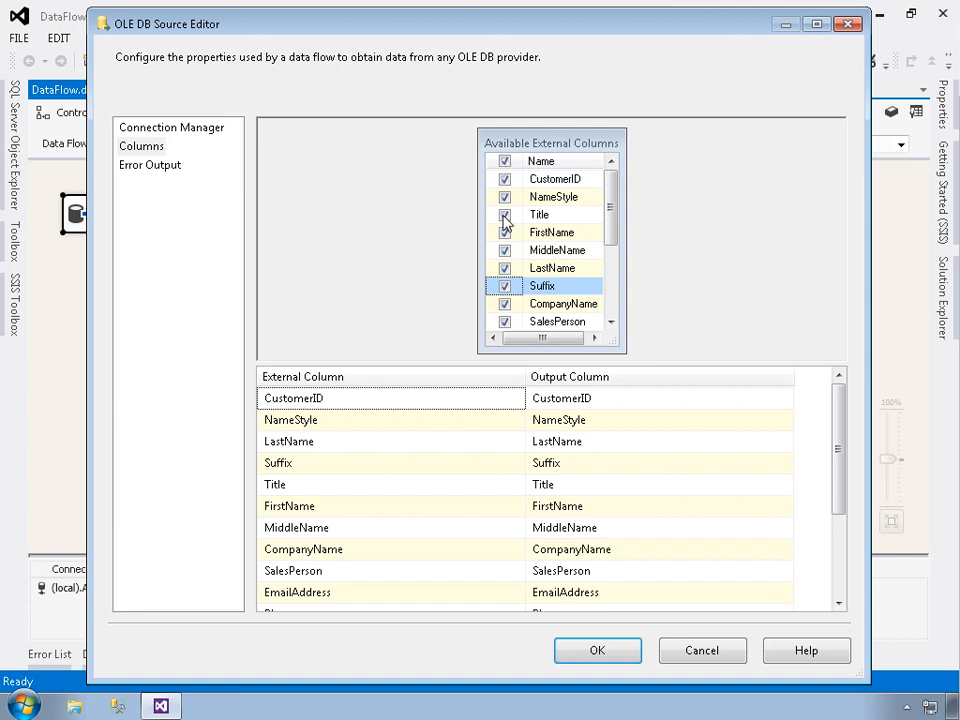
- Try excluding the PasswordHash and PasswordSalt columns from the source, and select all external columns again
click(612, 296)
click(504, 251)
click(504, 268)
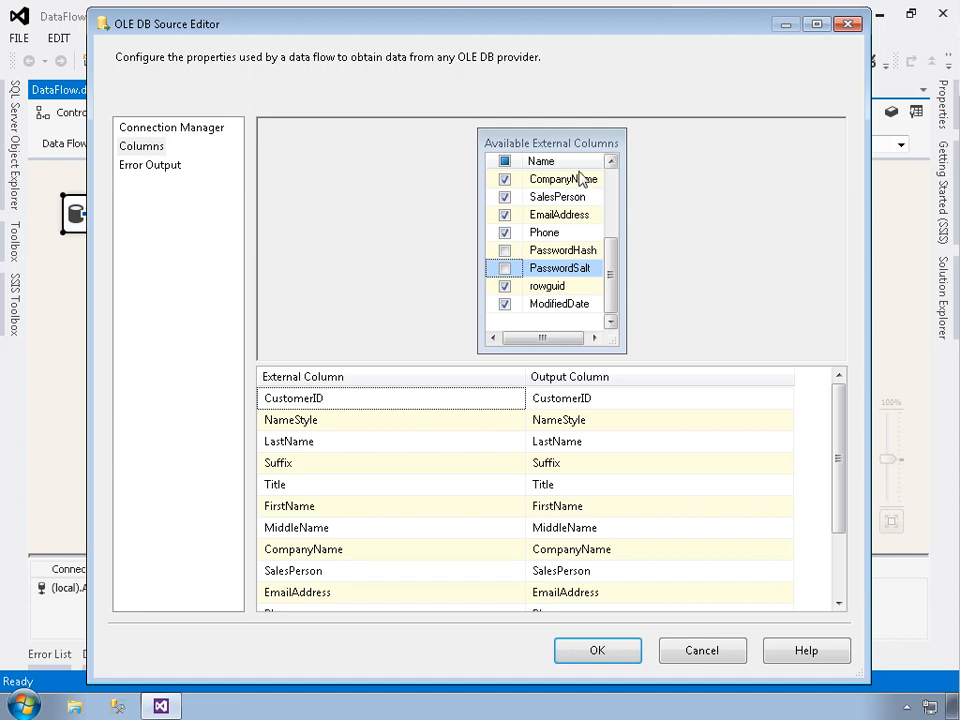
click(505, 162)
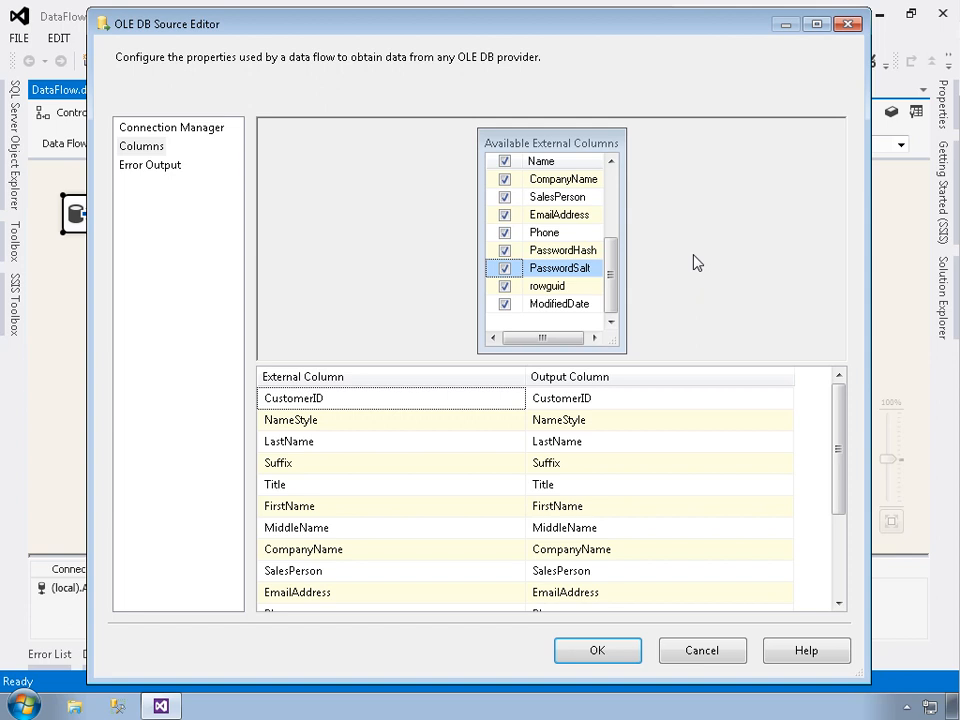
- Accept the OLE DB Source settings with all columns included and save all project files
click(596, 651)
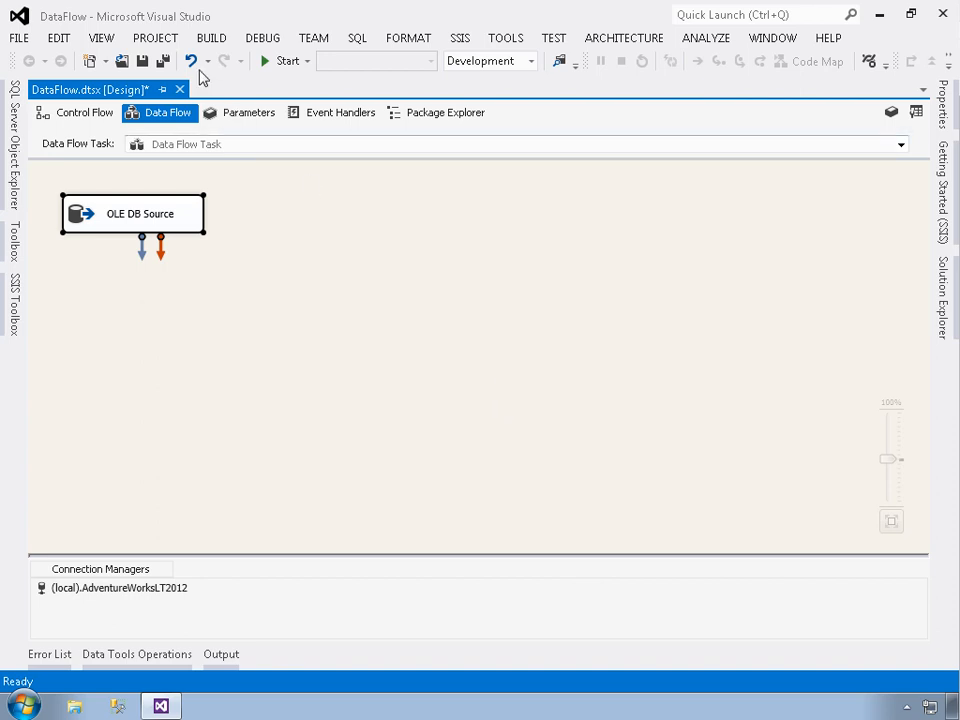
click(163, 61)
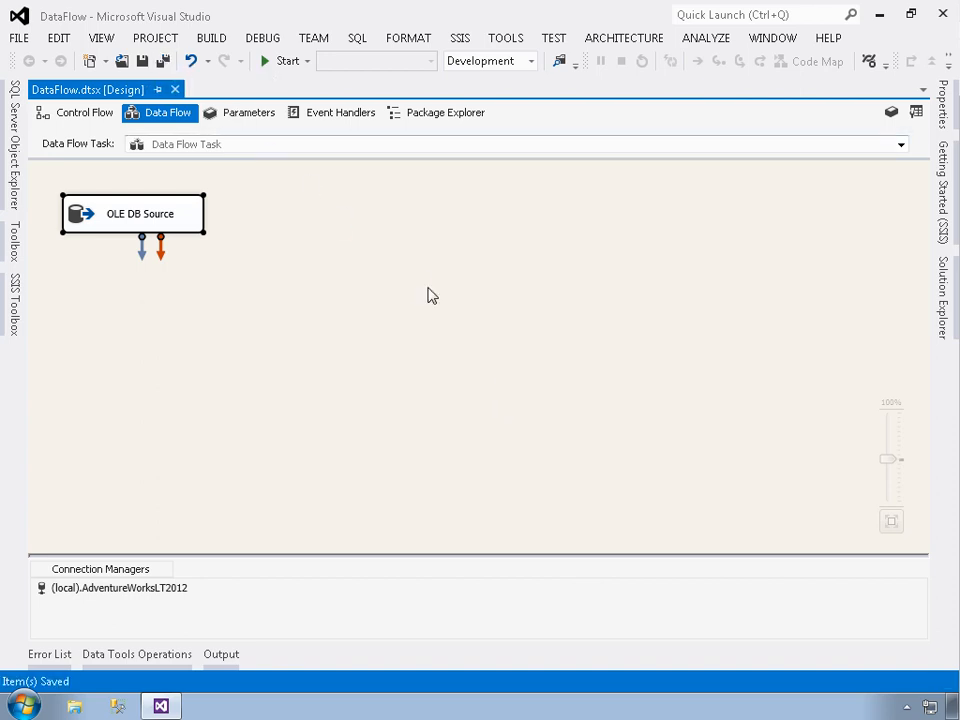